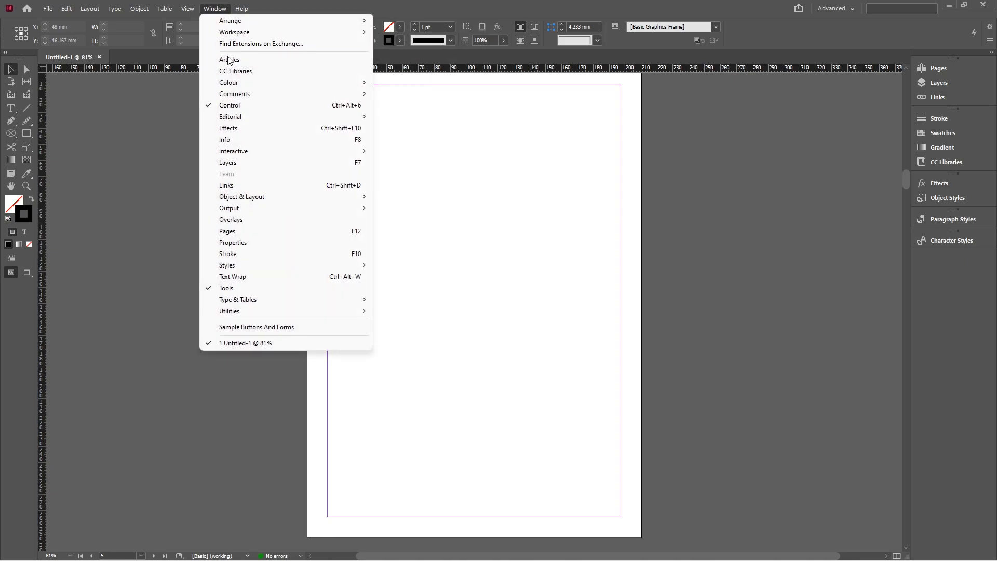
Show the document's Pages list, look through it and go to page 10.
{"action": "left_click", "coordinate": [235, 232]}
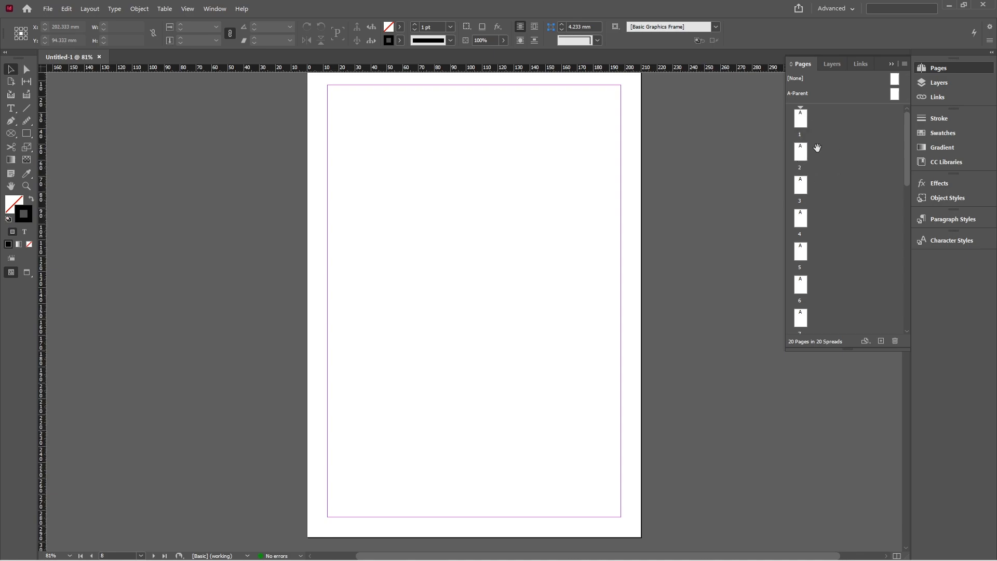
{"action": "left_click_drag", "start_coordinate": [817, 148], "coordinate": [822, 198]}
{"action": "scroll", "coordinate": [823, 198], "scroll_direction": "down", "scroll_amount": 2}
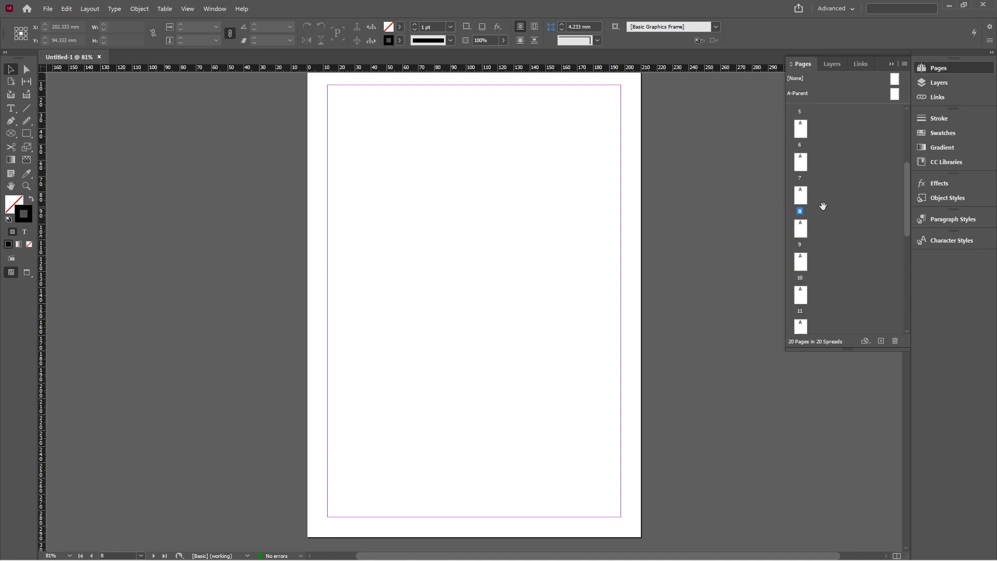
{"action": "double_click", "coordinate": [801, 255]}
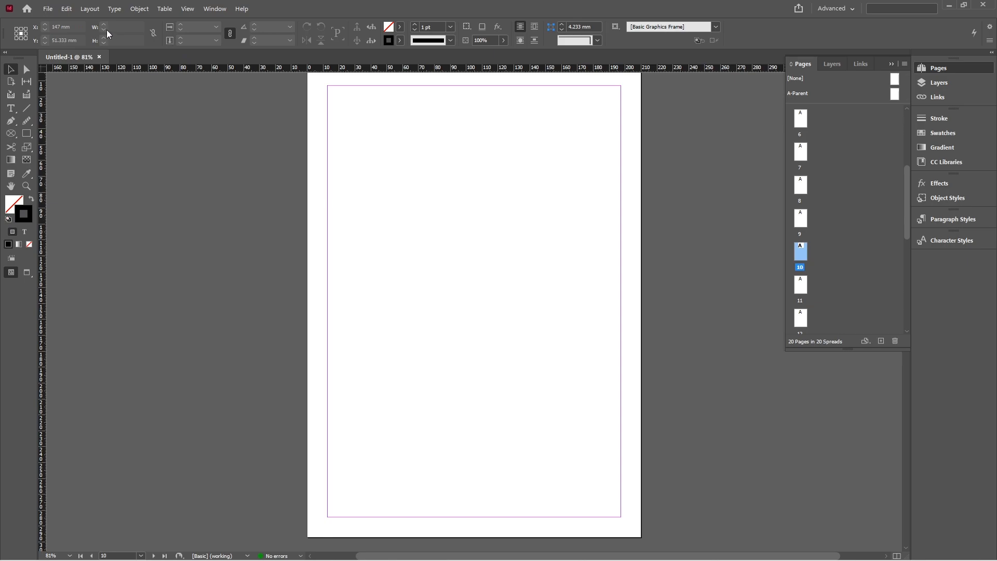
Close the open document and create a 20-page A4 print document with facing pages.
{"action": "left_click", "coordinate": [100, 56]}
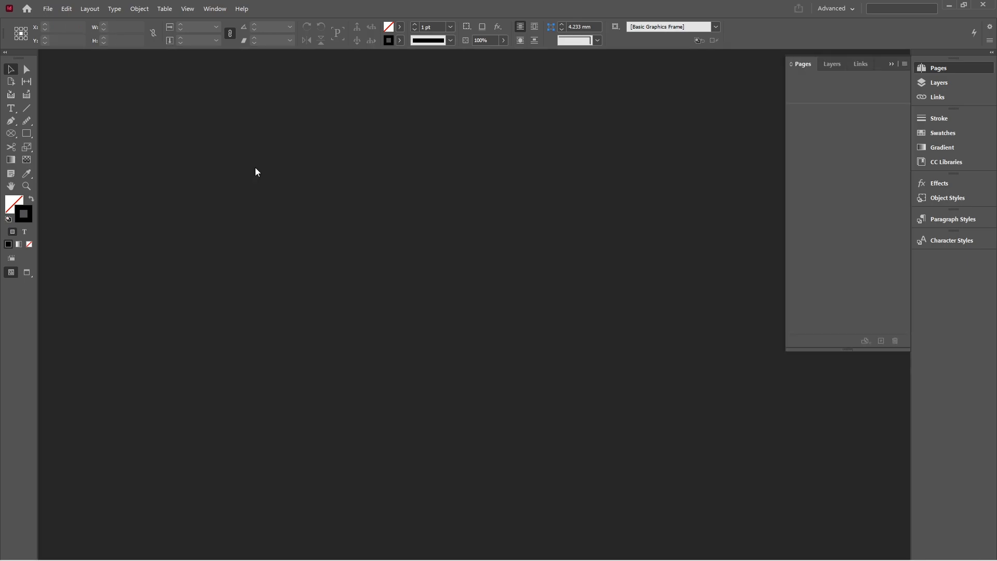
{"action": "key", "text": "ctrl+n"}
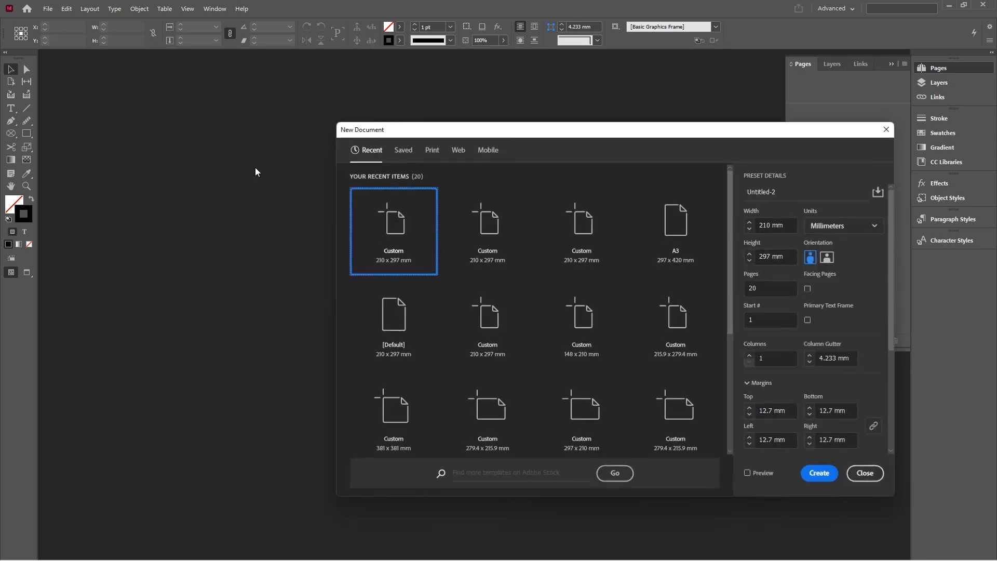
{"action": "left_click", "coordinate": [432, 152]}
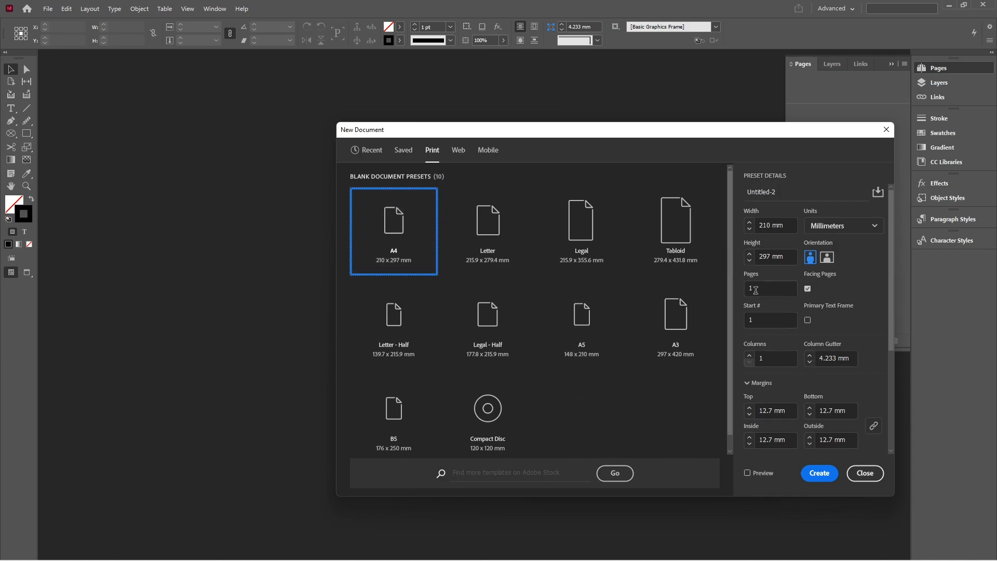
{"action": "left_click", "coordinate": [765, 289]}
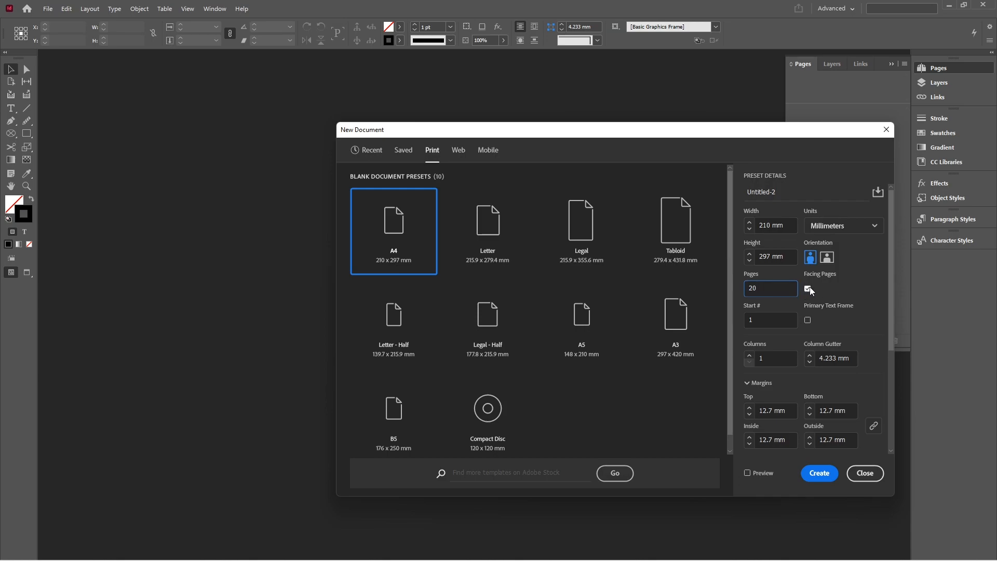
{"action": "left_click", "coordinate": [819, 474]}
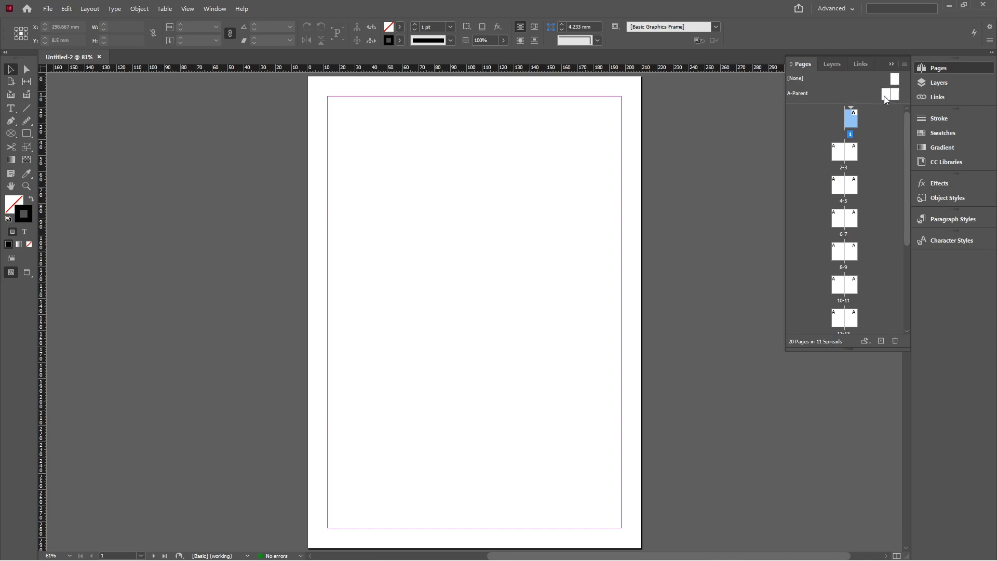
Look through the new document's list of facing-page spreads.
{"action": "left_click_drag", "start_coordinate": [849, 119], "coordinate": [844, 127]}
{"action": "scroll", "coordinate": [842, 200], "scroll_direction": "down", "scroll_amount": 2}
{"action": "scroll", "coordinate": [842, 208], "scroll_direction": "down", "scroll_amount": 2}
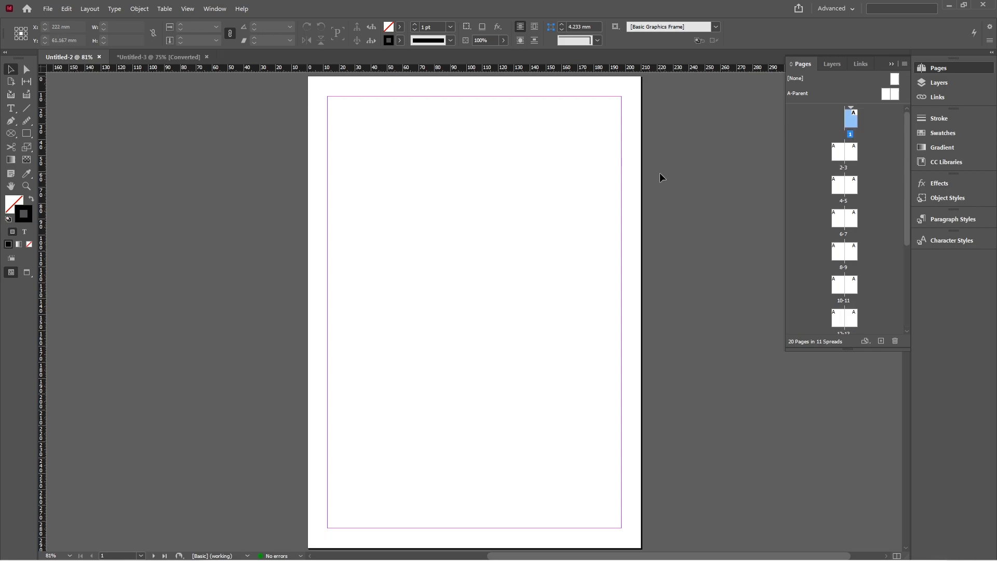
{"action": "scroll", "coordinate": [854, 175], "scroll_direction": "down", "scroll_amount": 1}
{"action": "scroll", "coordinate": [854, 176], "scroll_direction": "up", "scroll_amount": 1}
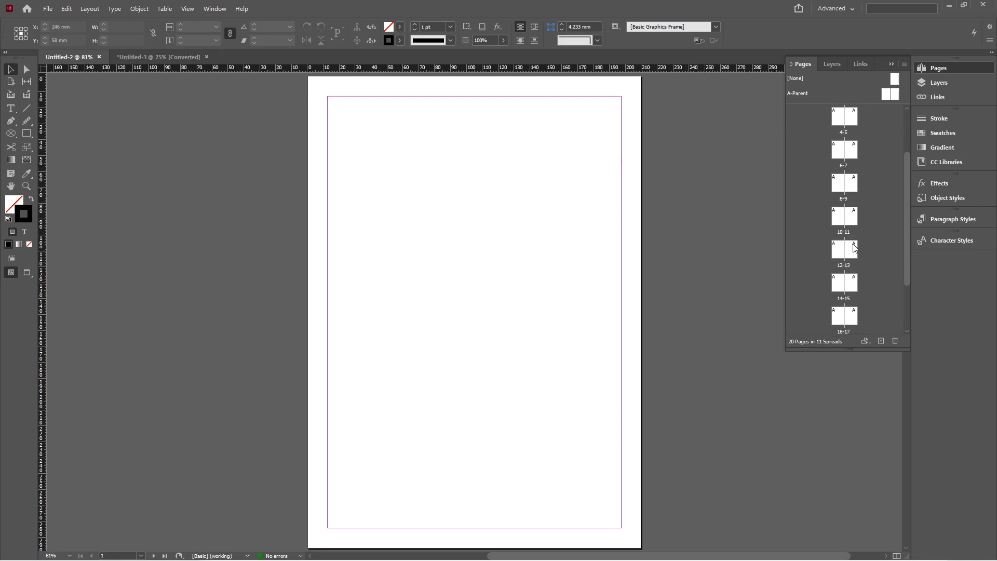
Switch to the Untitled-3 brochure document and check its page settings in Document Setup without changing them.
{"action": "left_click", "coordinate": [143, 54]}
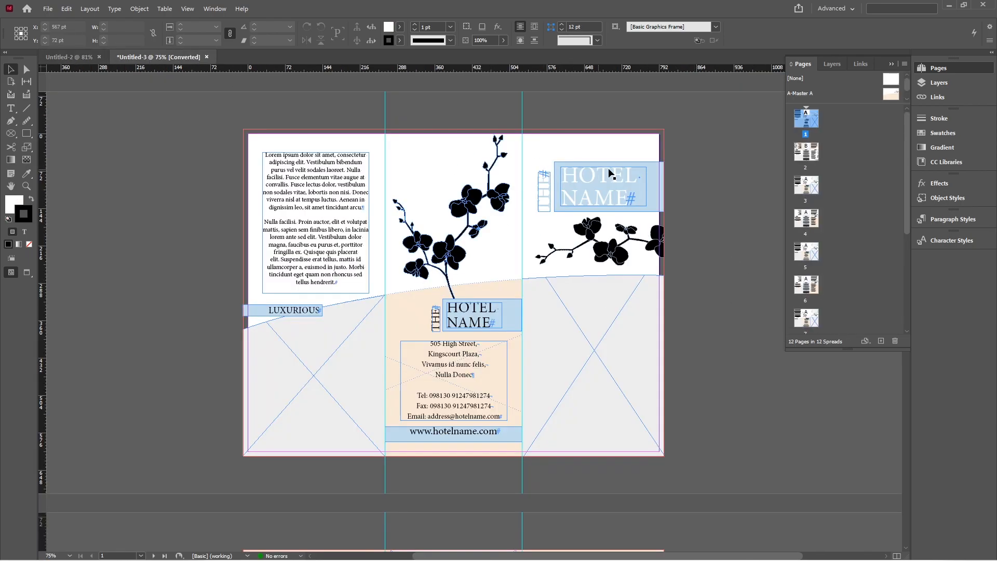
{"action": "double_click", "coordinate": [891, 94]}
{"action": "double_click", "coordinate": [806, 118]}
{"action": "key", "text": "ctrl+alt+p"}
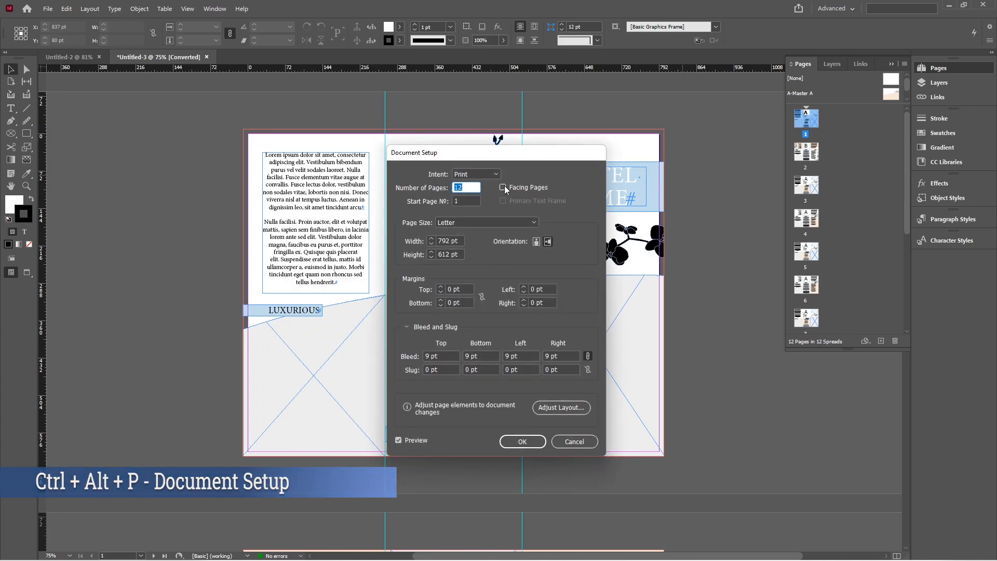
{"action": "left_click", "coordinate": [573, 440]}
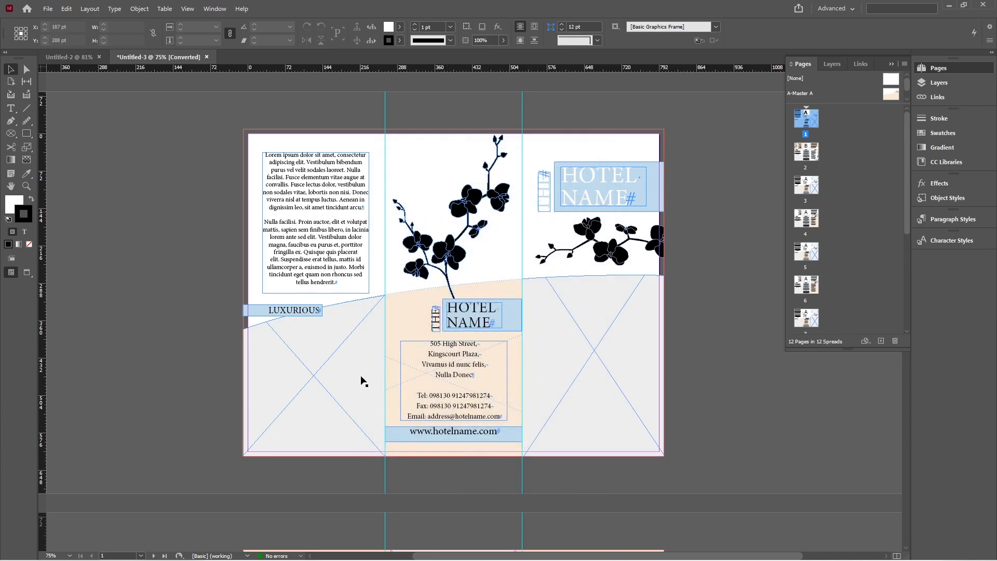
View pages 2 and 3 of the brochure and look through the remaining page thumbnails.
{"action": "double_click", "coordinate": [811, 156]}
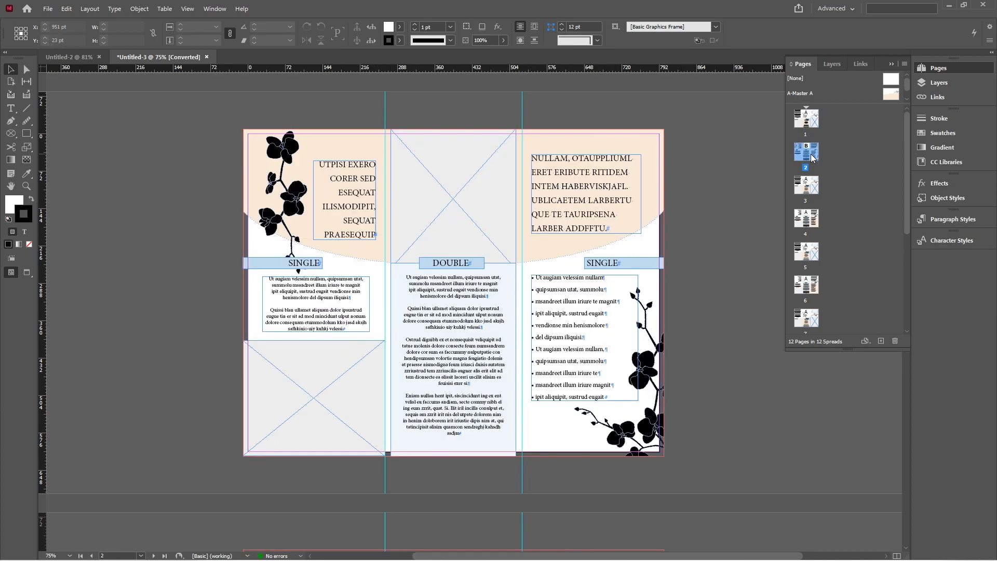
{"action": "double_click", "coordinate": [806, 186]}
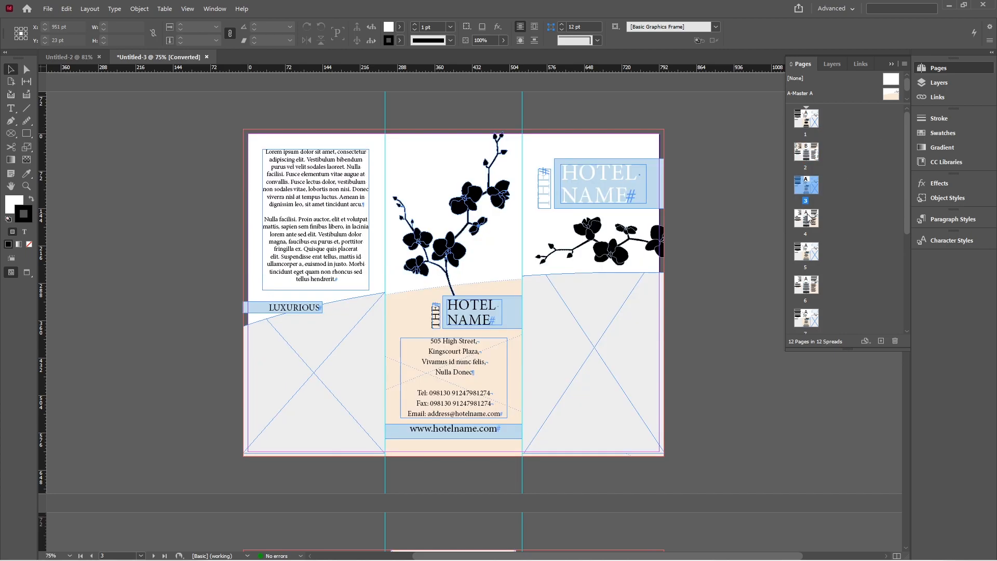
{"action": "scroll", "coordinate": [835, 245], "scroll_direction": "down", "scroll_amount": 4}
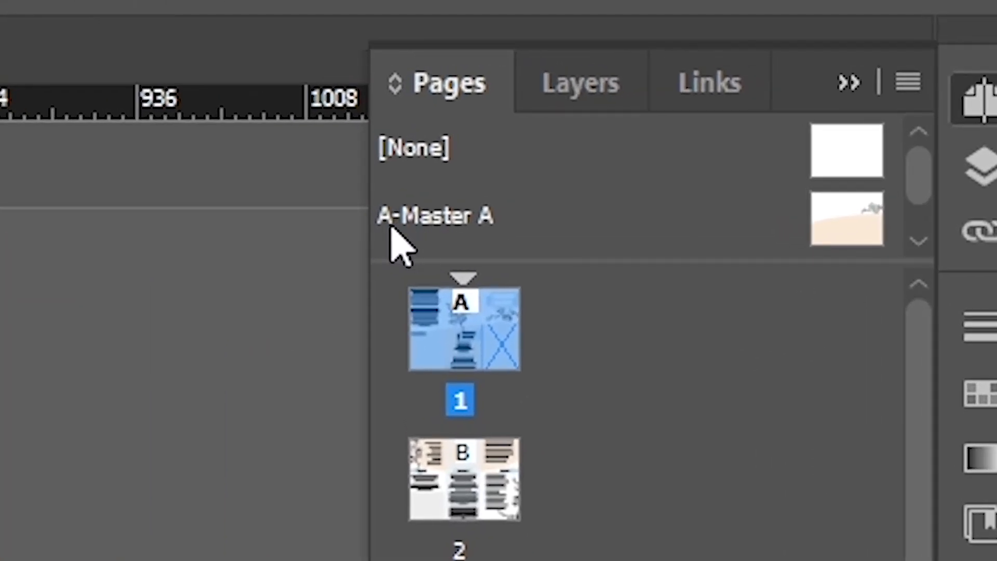
Examine the A-Master A parent page and its background artwork, comparing it with page 2.
{"action": "left_click", "coordinate": [838, 229]}
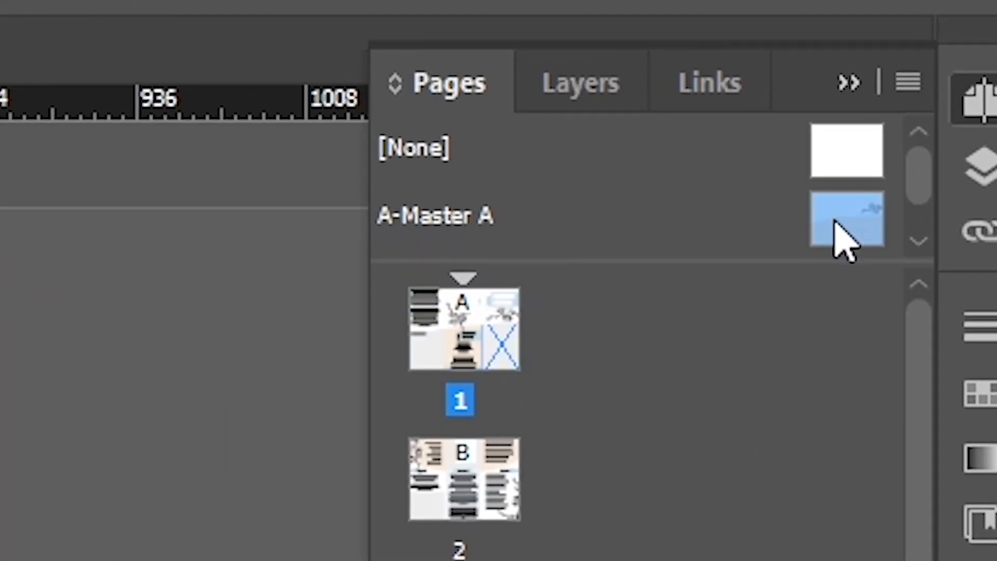
{"action": "double_click", "coordinate": [837, 223]}
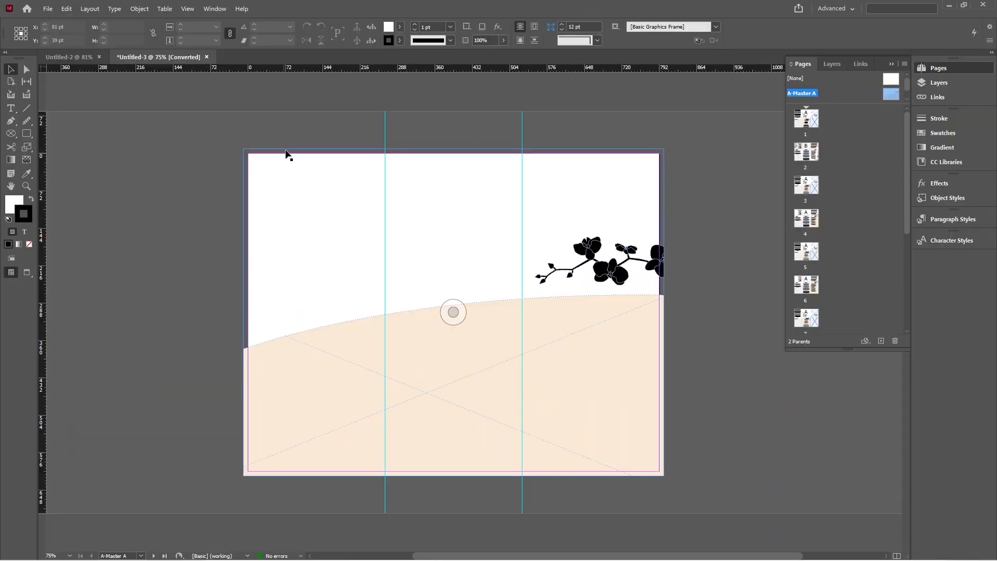
{"action": "left_click", "coordinate": [453, 312]}
{"action": "double_click", "coordinate": [813, 155]}
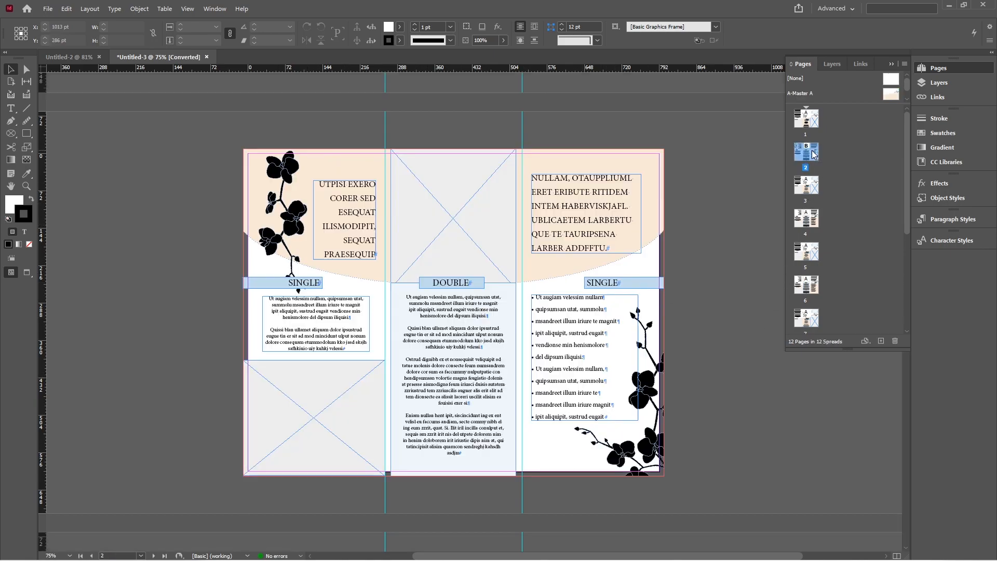
{"action": "double_click", "coordinate": [894, 96]}
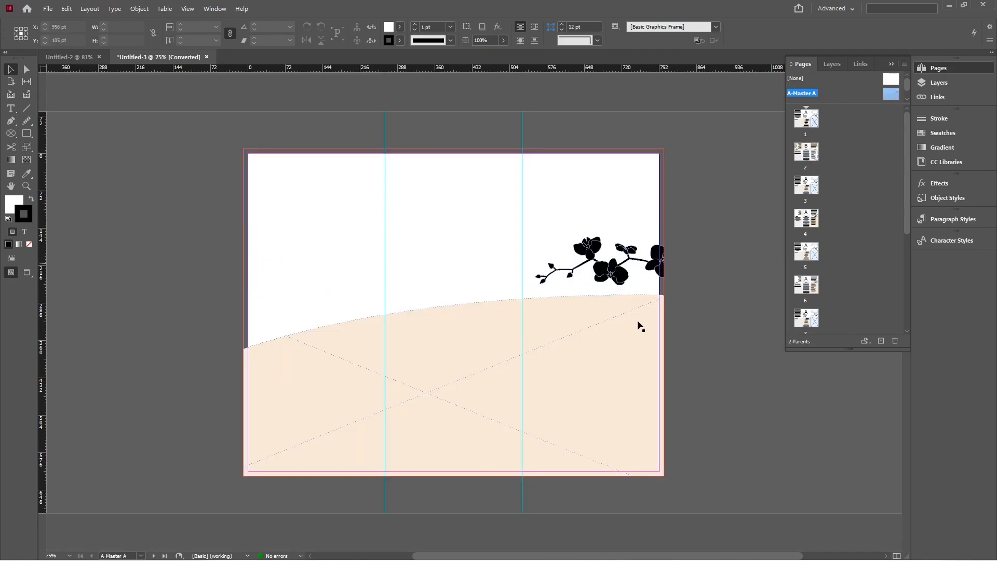
{"action": "left_click", "coordinate": [576, 361]}
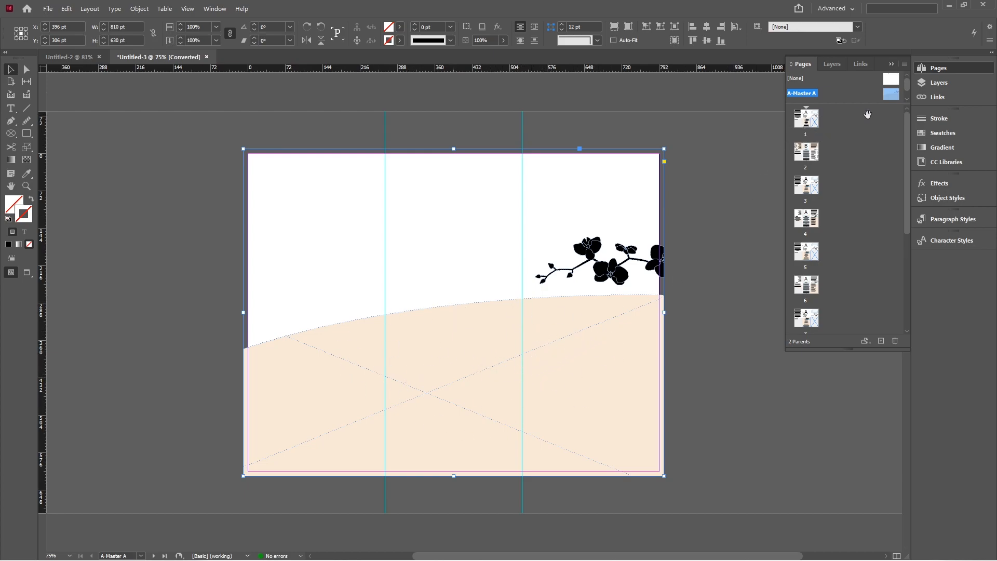
View brochure pages 1, 2 and 3 in turn to see which parent artwork they use.
{"action": "double_click", "coordinate": [807, 127]}
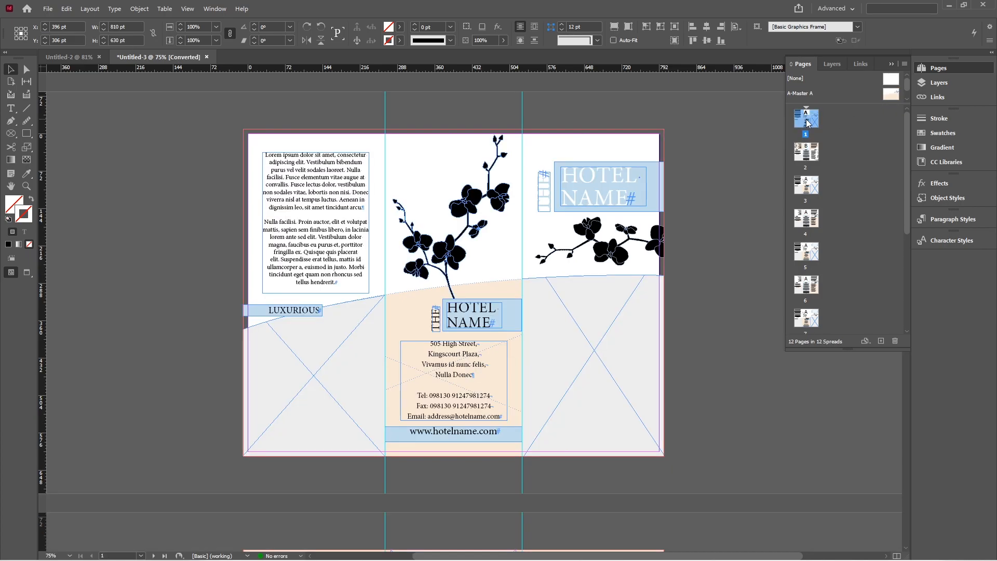
{"action": "double_click", "coordinate": [811, 152]}
{"action": "double_click", "coordinate": [812, 186]}
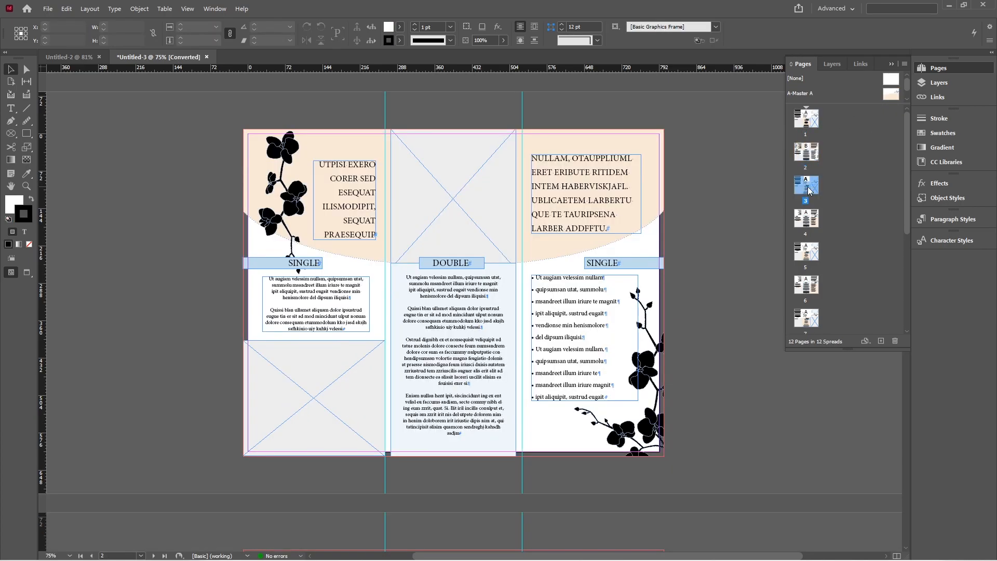
On the A-Master A parent page, add a text frame about 81 × 43 pt near the upper-left corner reading "KING".
{"action": "double_click", "coordinate": [889, 95]}
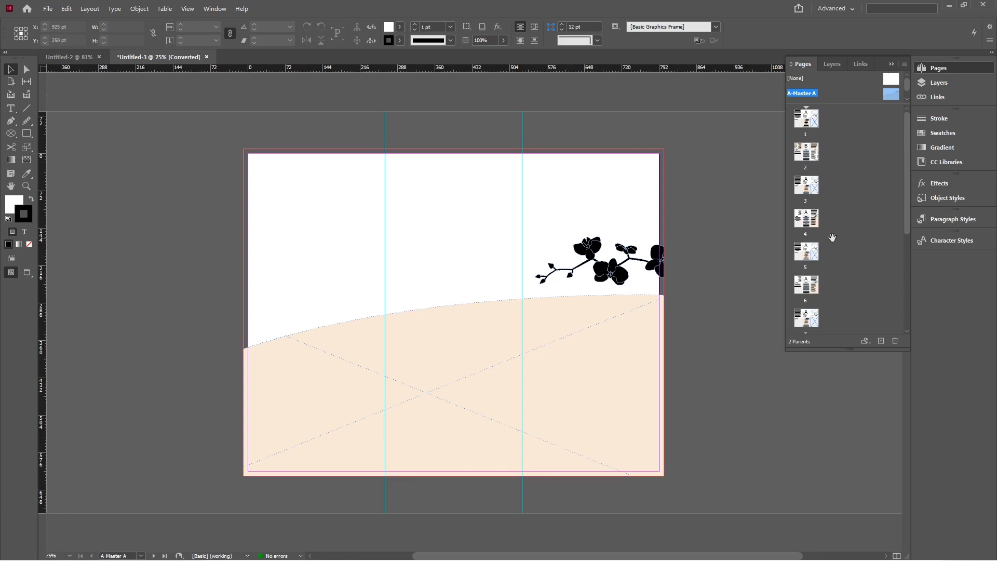
{"action": "scroll", "coordinate": [832, 237], "scroll_direction": "down", "scroll_amount": 4}
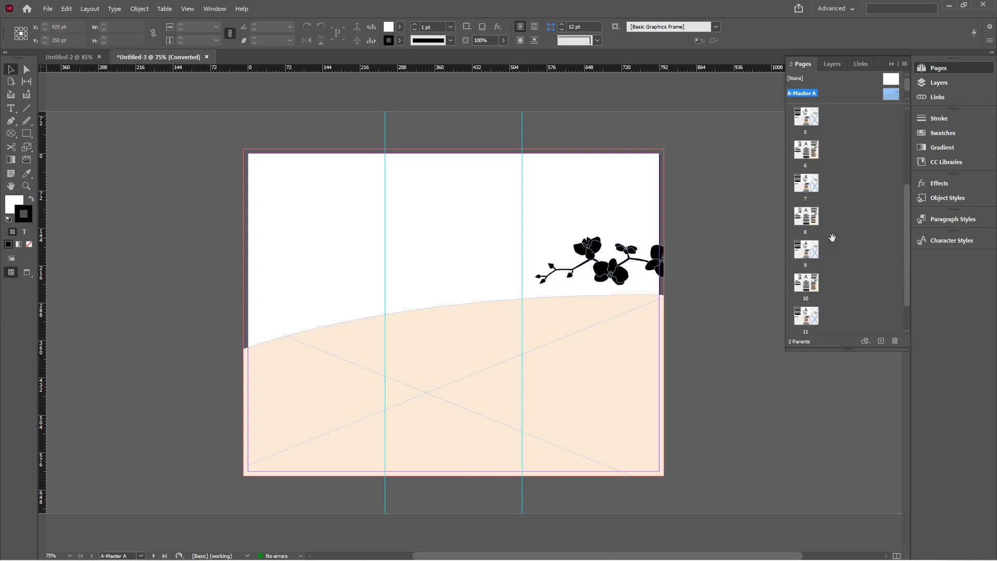
{"action": "scroll", "coordinate": [832, 237], "scroll_direction": "up", "scroll_amount": 2}
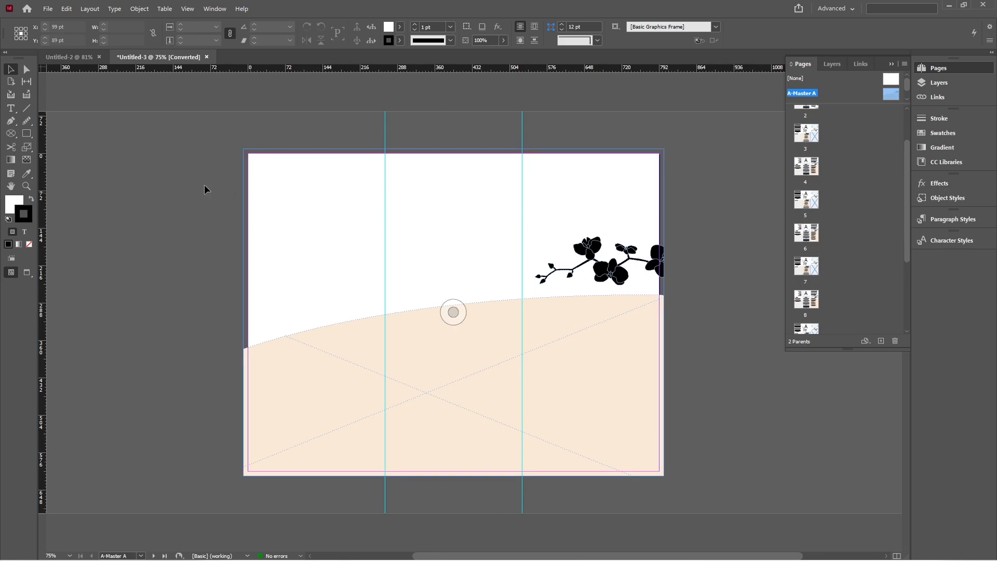
{"action": "left_click", "coordinate": [11, 108]}
{"action": "left_click_drag", "start_coordinate": [259, 164], "coordinate": [300, 186]}
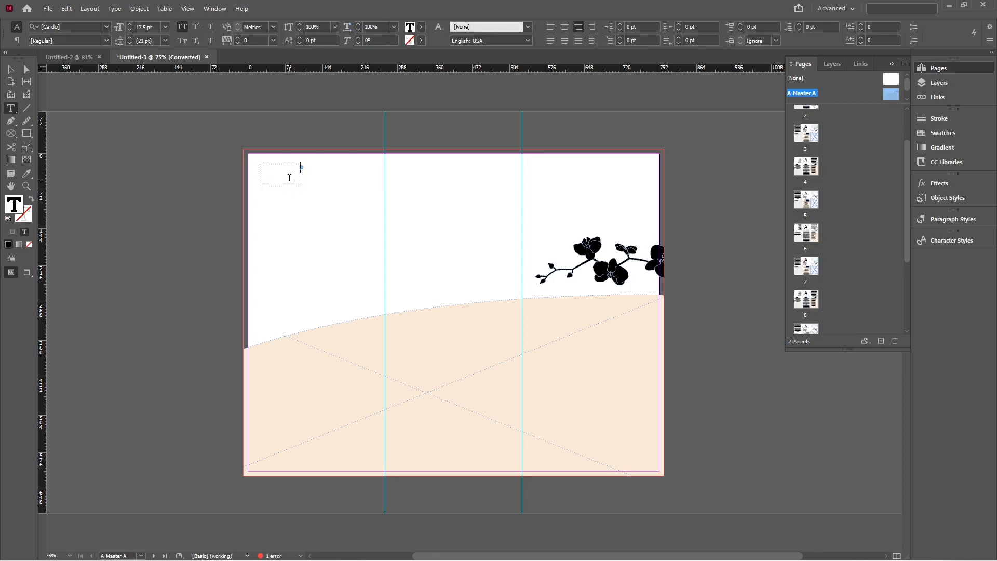
{"action": "key", "text": "ctrl+4"}
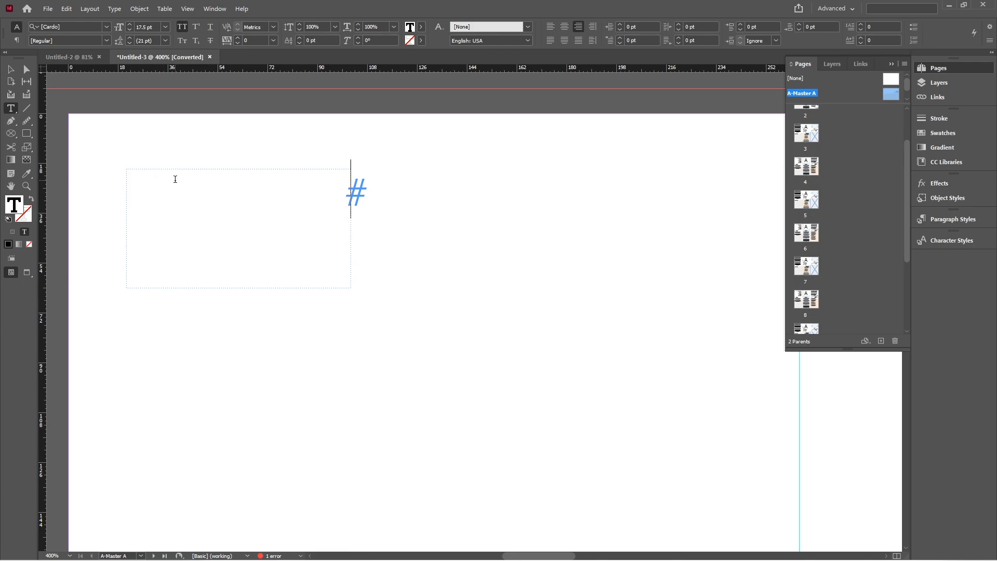
{"action": "type", "text": "KING"}
Set the whole "KING" text in the Arial Rounded MT Bold font.
{"action": "key", "text": "ctrl+a"}
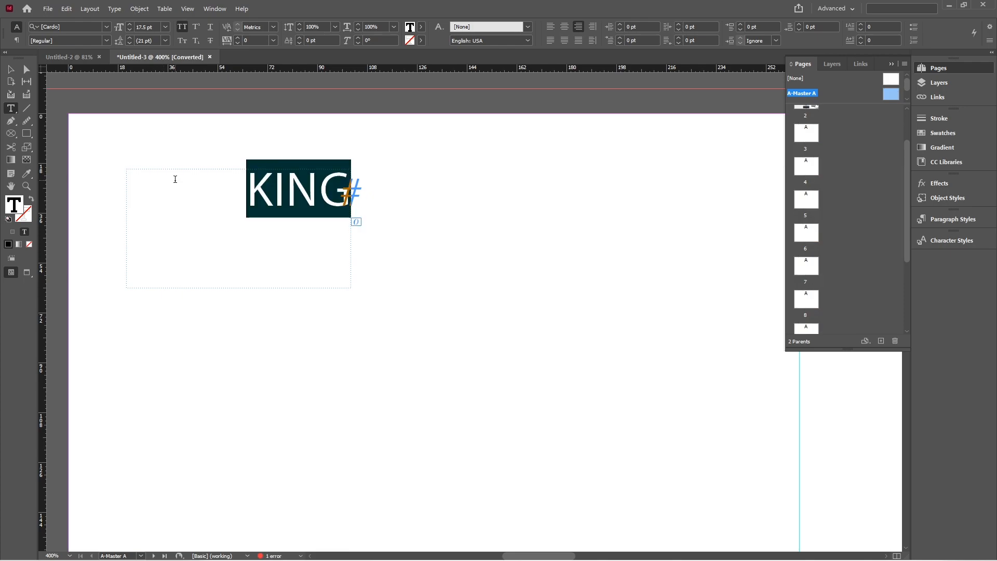
{"action": "left_click", "coordinate": [106, 27]}
{"action": "left_click", "coordinate": [126, 160]}
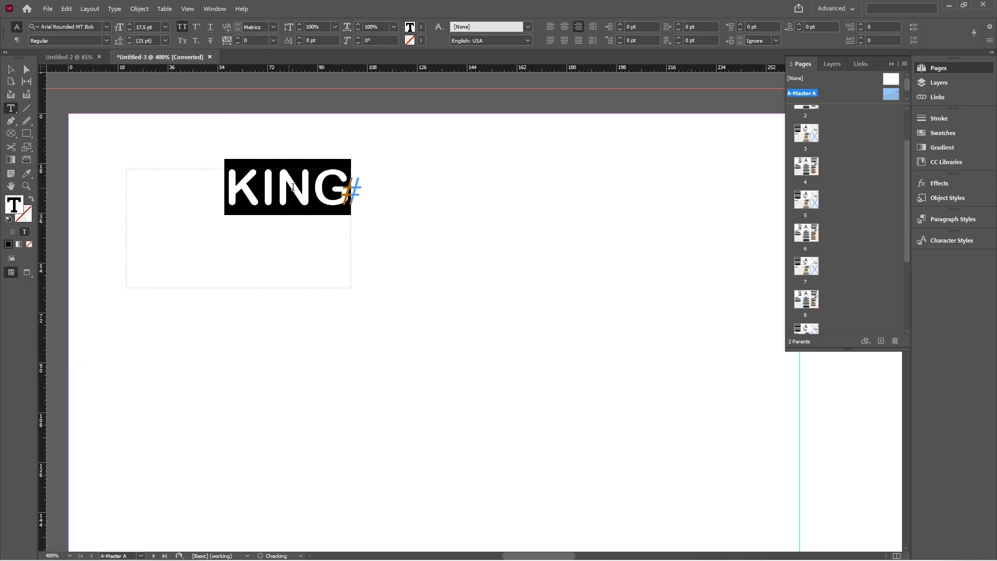
{"action": "left_click", "coordinate": [298, 187]}
Left-align the "KING" text and fit its frame to the content.
{"action": "left_click", "coordinate": [11, 69]}
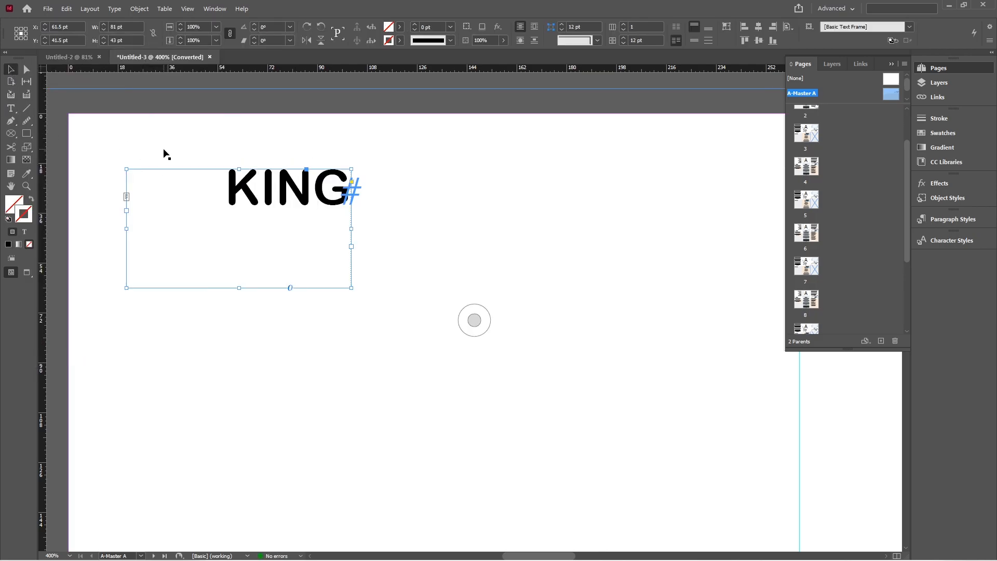
{"action": "key", "text": "ctrl+shift+l"}
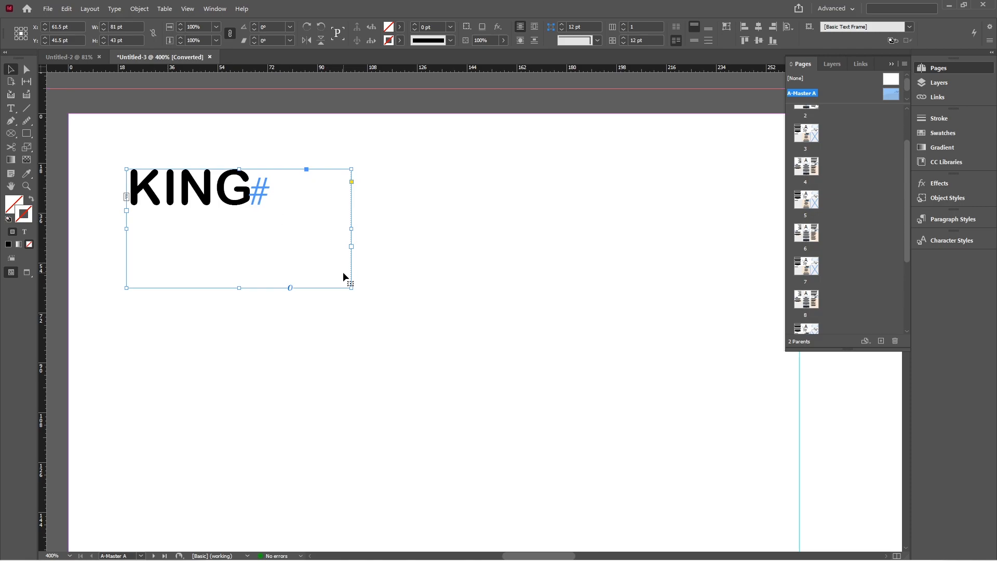
{"action": "key", "text": "ctrl+alt+c"}
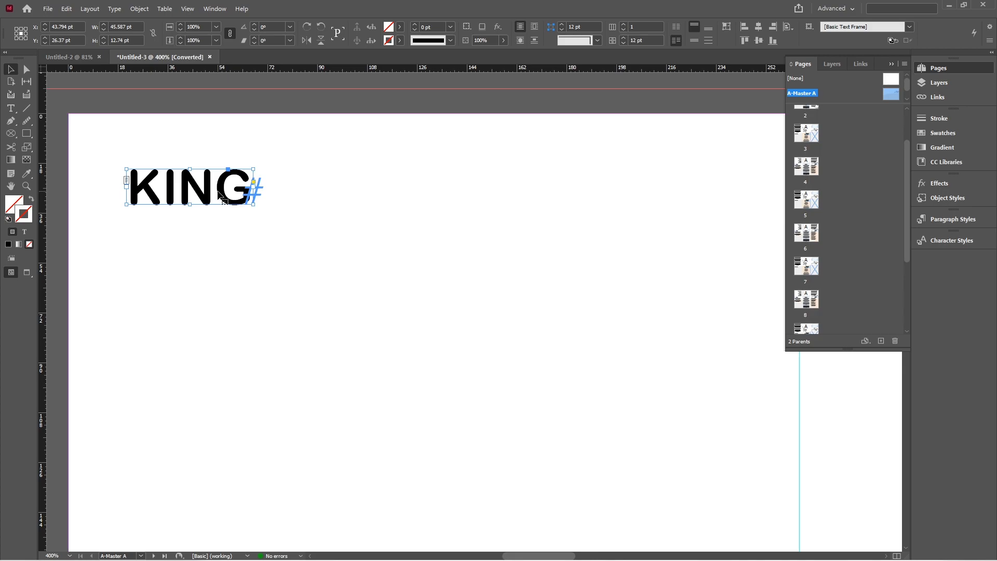
Move the "KING" frame closer to the page's upper-left corner, to about X 35 pt, Y 17 pt, and view page 1.
{"action": "left_click_drag", "start_coordinate": [221, 197], "coordinate": [197, 172]}
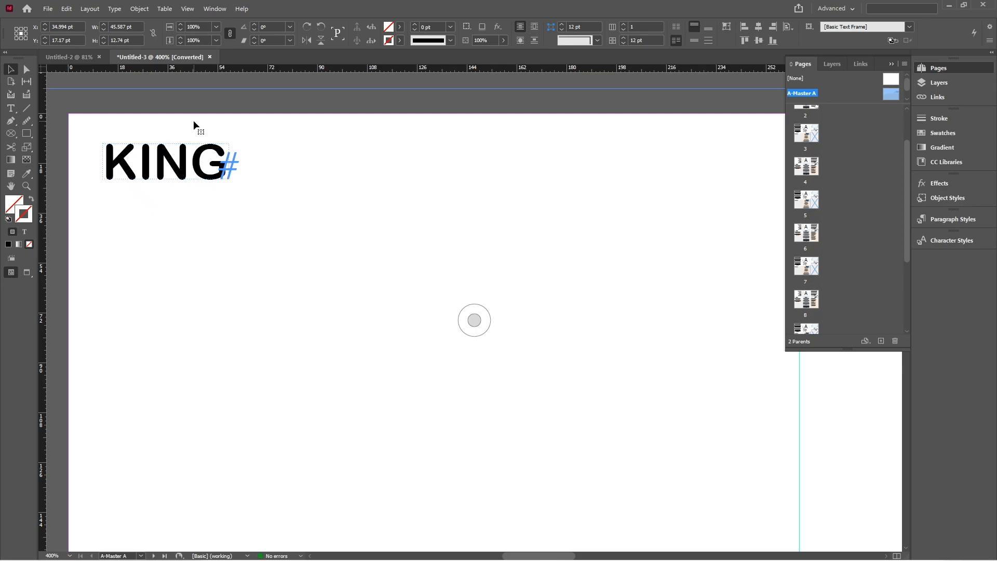
{"action": "left_click", "coordinate": [193, 120]}
{"action": "scroll", "coordinate": [808, 118], "scroll_direction": "up", "scroll_amount": 2}
{"action": "double_click", "coordinate": [806, 121]}
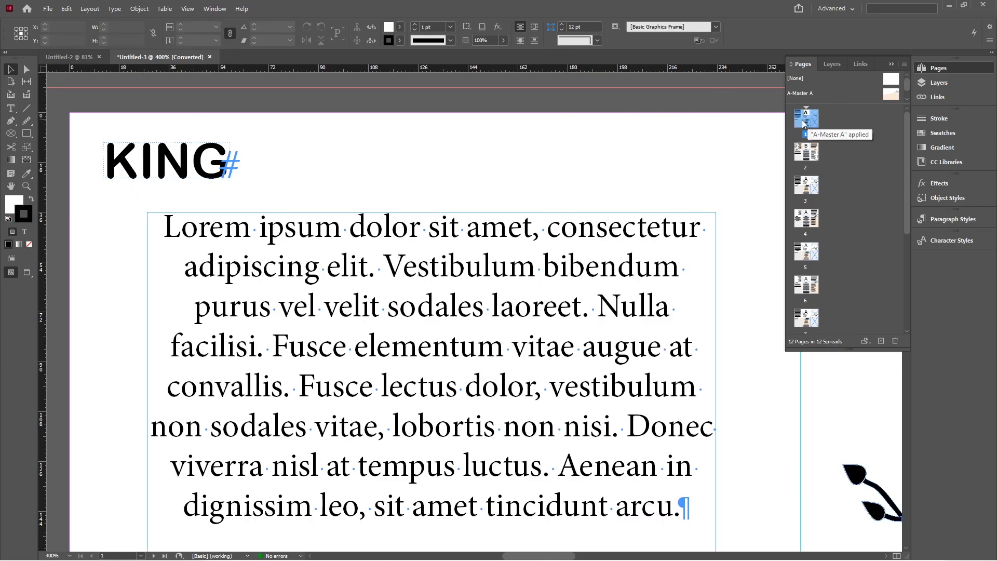
Look through the document pages, including page 3, to check the "KING" text inherited from A-Master A.
{"action": "key", "text": "ctrl+1"}
{"action": "scroll", "coordinate": [463, 209], "scroll_direction": "down", "scroll_amount": 10}
{"action": "scroll", "coordinate": [463, 215], "scroll_direction": "down", "scroll_amount": 10}
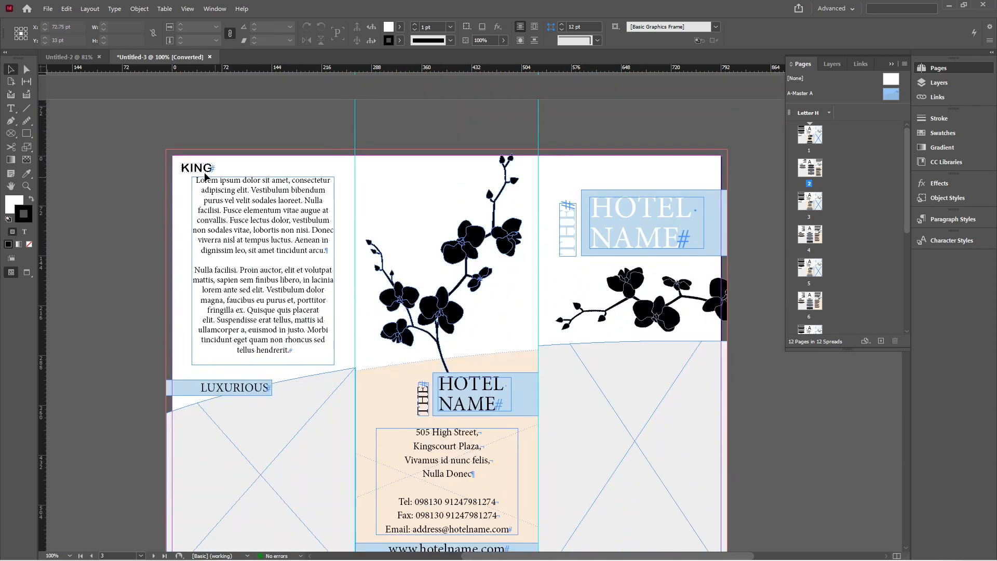
{"action": "scroll", "coordinate": [187, 169], "scroll_direction": "up", "scroll_amount": 5}
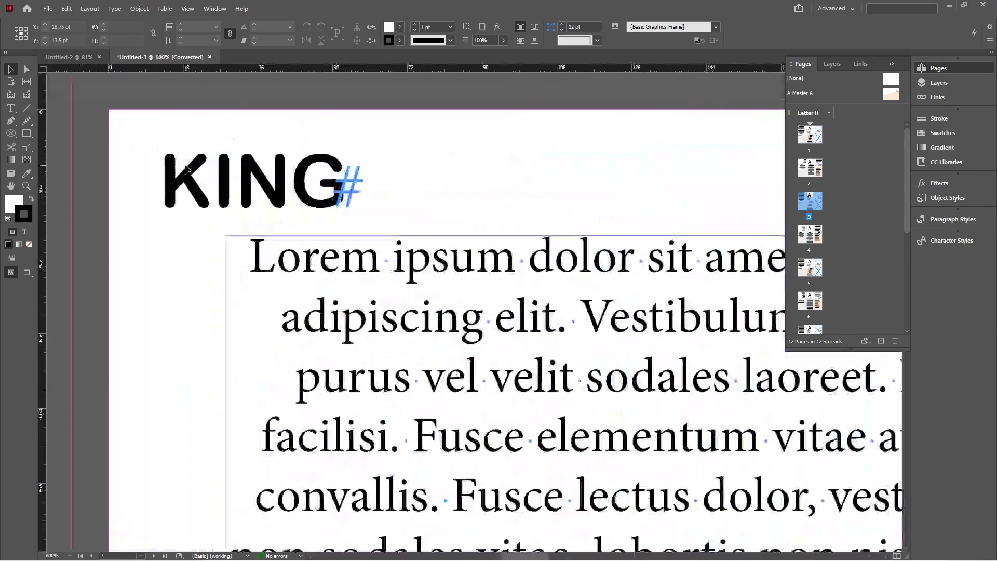
{"action": "scroll", "coordinate": [251, 229], "scroll_direction": "down", "scroll_amount": 4}
{"action": "scroll", "coordinate": [251, 225], "scroll_direction": "down", "scroll_amount": 3}
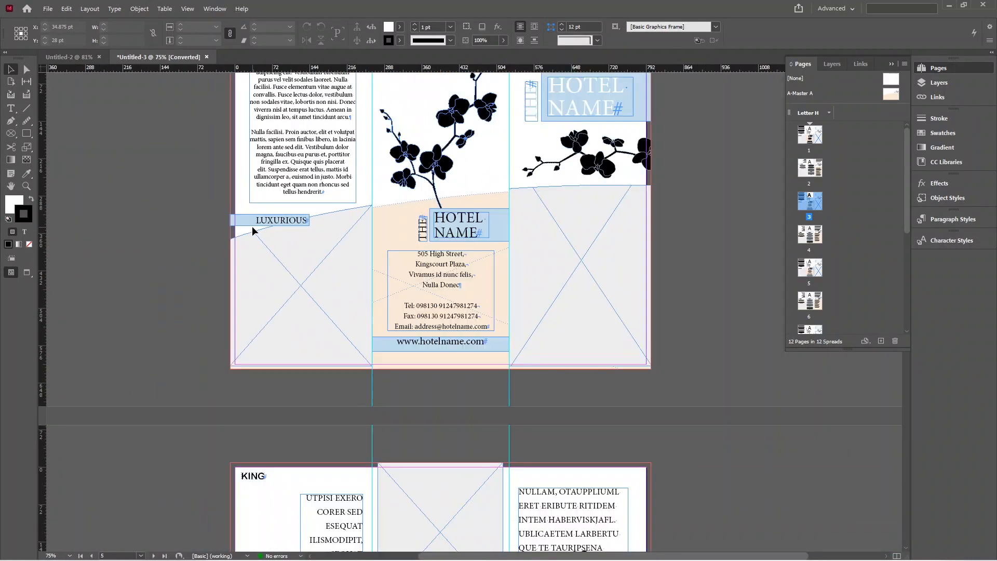
{"action": "scroll", "coordinate": [251, 226], "scroll_direction": "down", "scroll_amount": 5}
On A-Master A, add a text frame about 46 × 43 pt at the lower-left margin corner and insert a Current Page Number marker.
{"action": "double_click", "coordinate": [891, 95]}
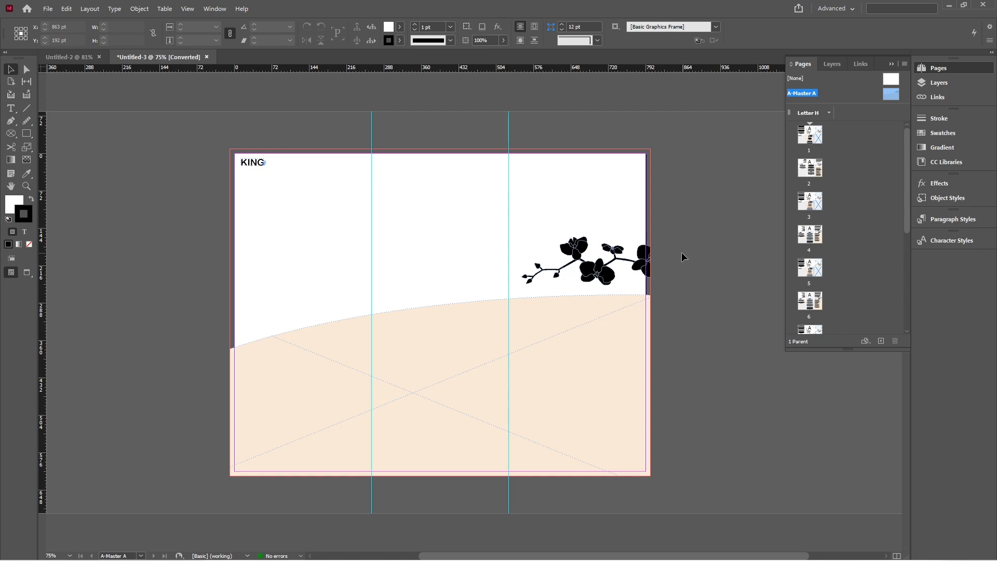
{"action": "key", "text": "t"}
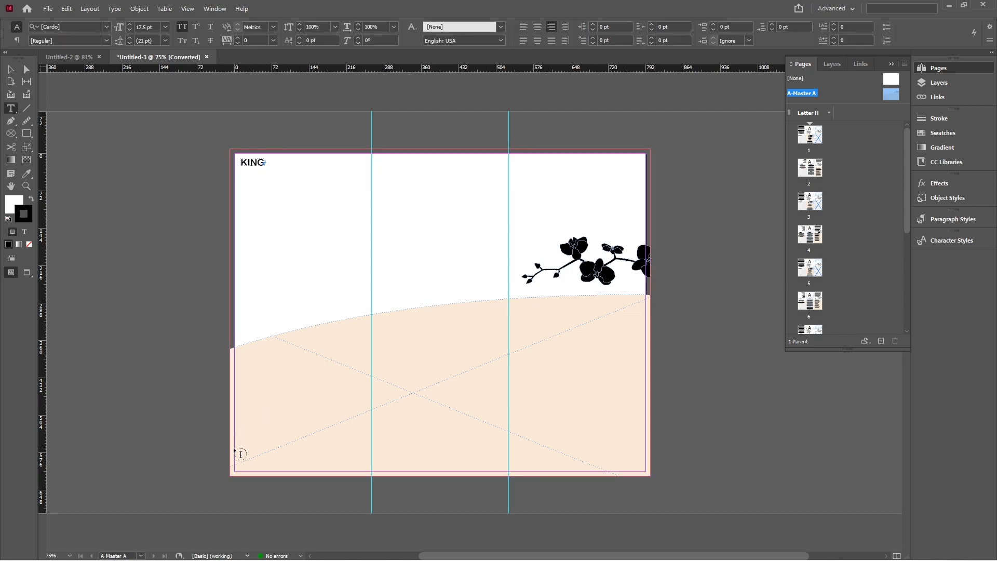
{"action": "left_click_drag", "start_coordinate": [234, 449], "coordinate": [259, 469]}
{"action": "scroll", "coordinate": [243, 473], "scroll_direction": "up", "scroll_amount": 3}
{"action": "scroll", "coordinate": [242, 473], "scroll_direction": "down", "scroll_amount": 1}
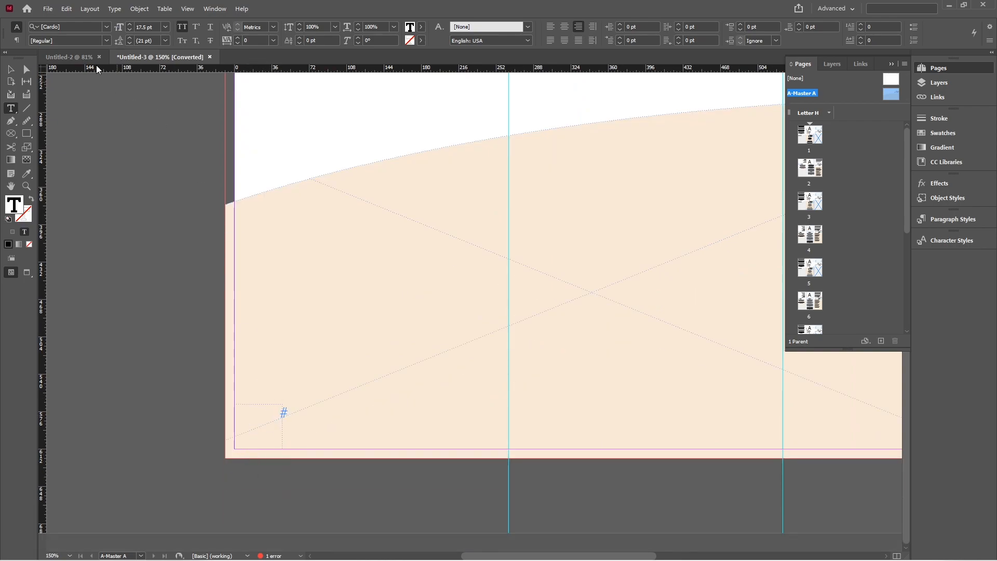
{"action": "left_click", "coordinate": [112, 10]}
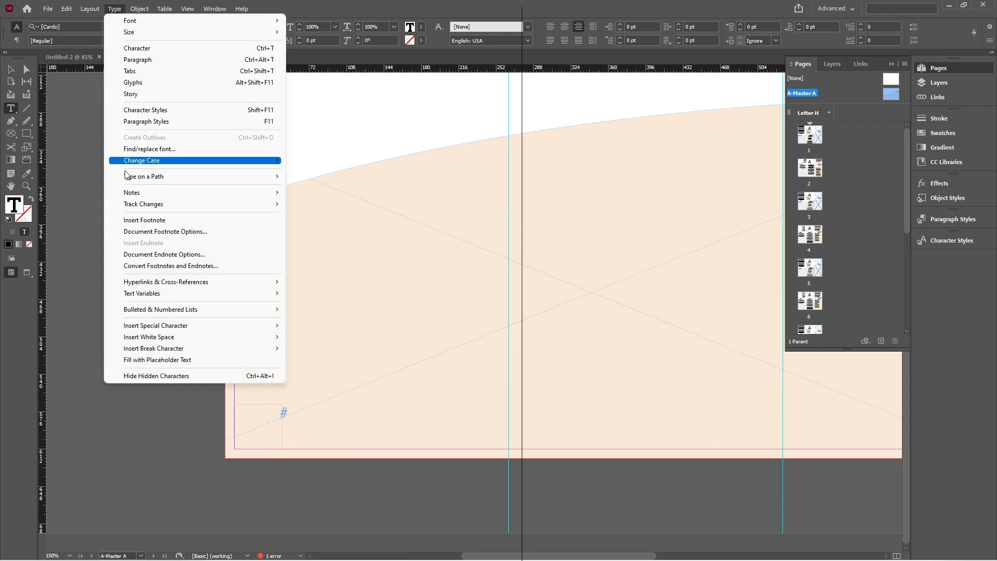
{"action": "mouse_move", "coordinate": [156, 326]}
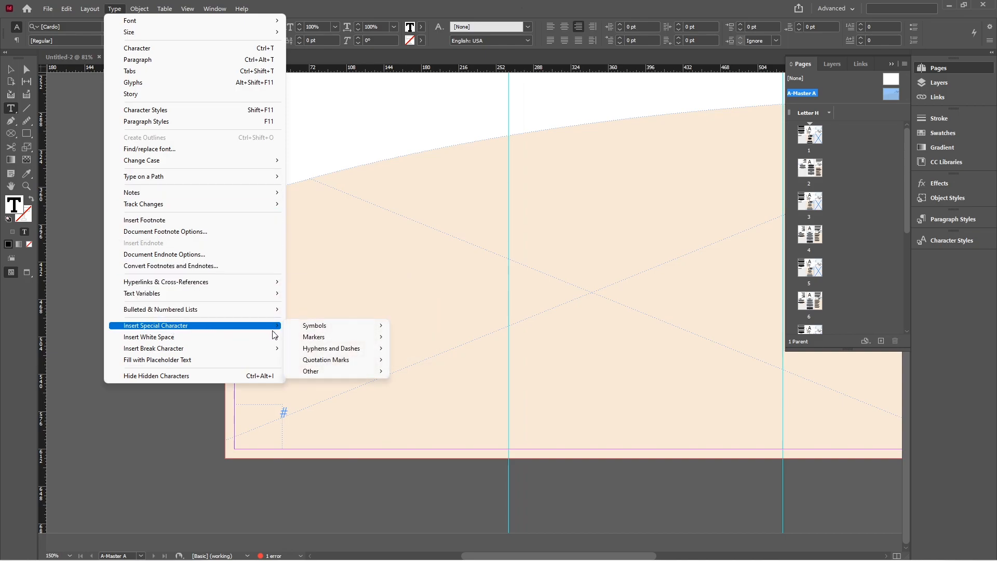
{"action": "mouse_move", "coordinate": [313, 342]}
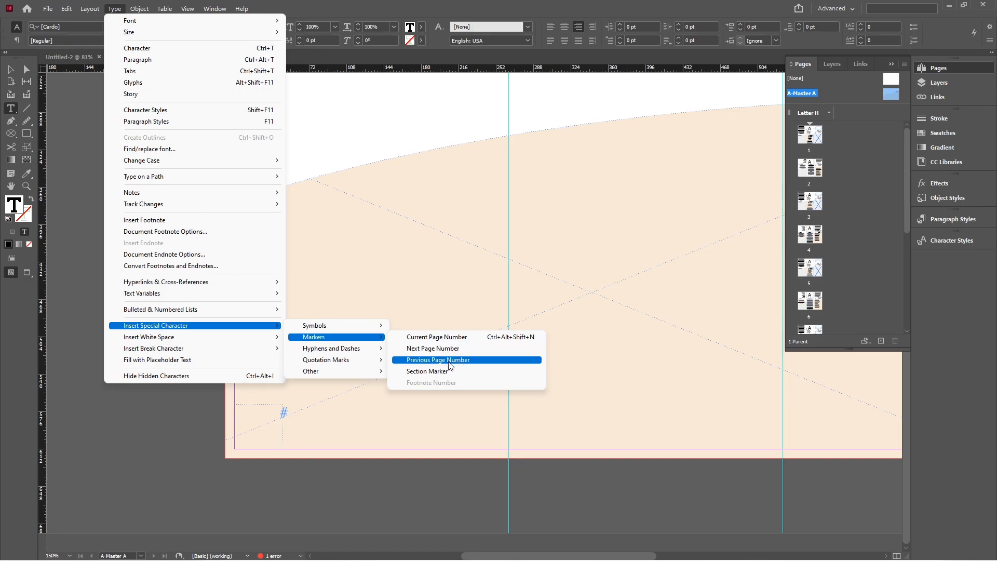
{"action": "left_click", "coordinate": [440, 336]}
Set the page number marker on A-Master A in a bold sans-serif font.
{"action": "key", "text": "shift+Left"}
{"action": "left_click", "coordinate": [106, 27]}
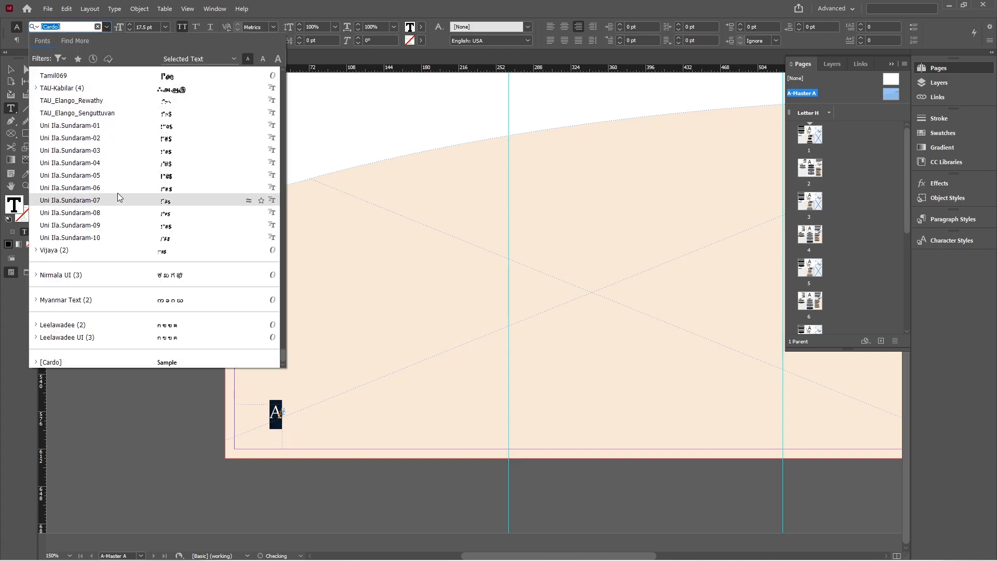
{"action": "left_click_drag", "start_coordinate": [282, 355], "coordinate": [282, 332]}
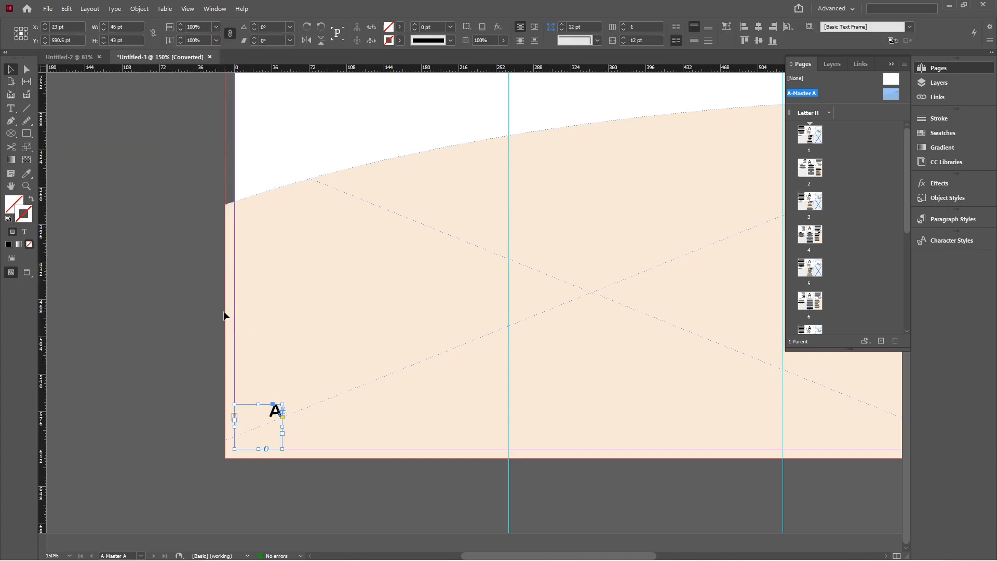
Left-align the page number marker, fit its frame to the content and move it down to the lower-left margin corner.
{"action": "key", "text": "ctrl+shift+l"}
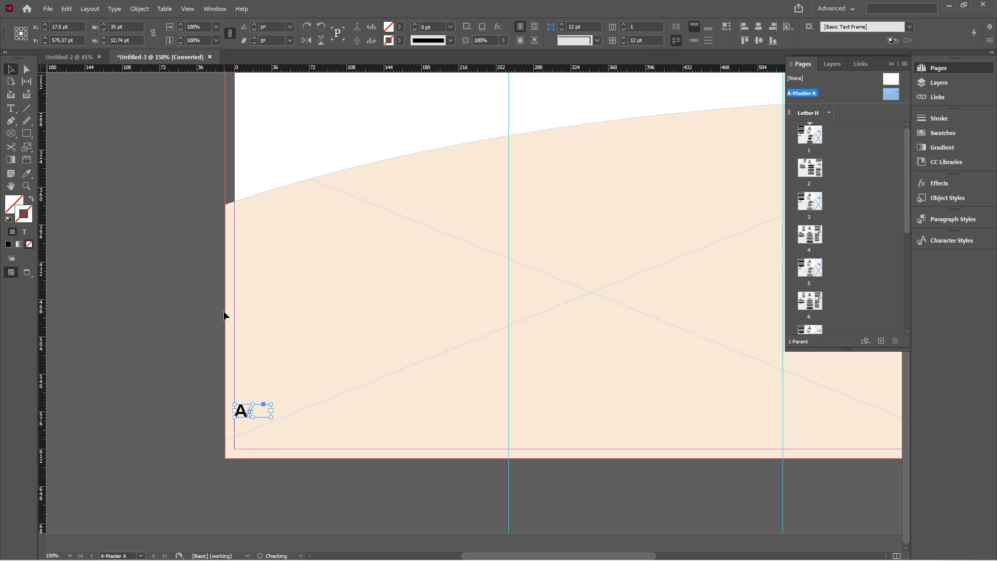
{"action": "left_click_drag", "start_coordinate": [260, 410], "coordinate": [261, 441]}
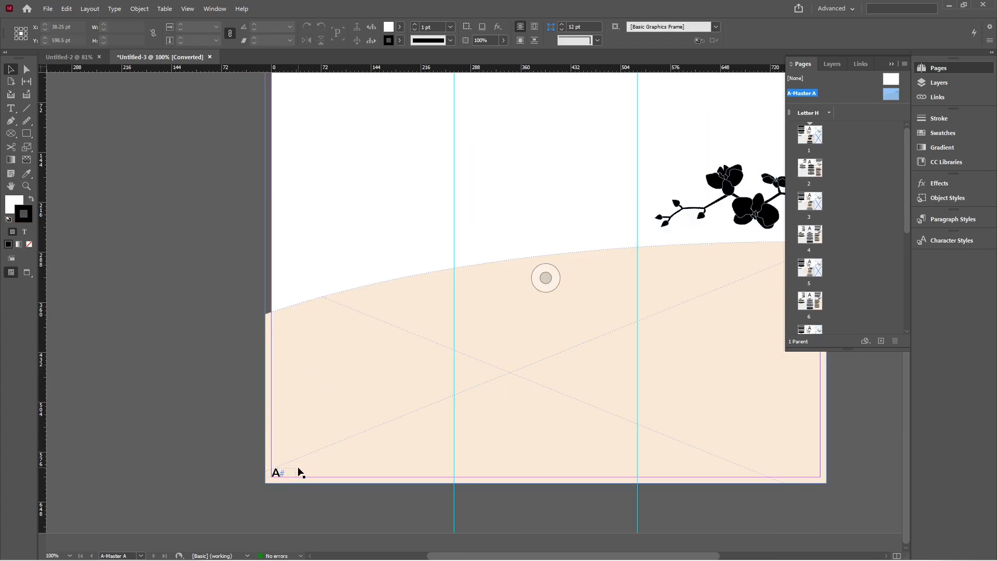
On page 1, move the lower-left grey image frame up and to the right to uncover the page number.
{"action": "double_click", "coordinate": [810, 136]}
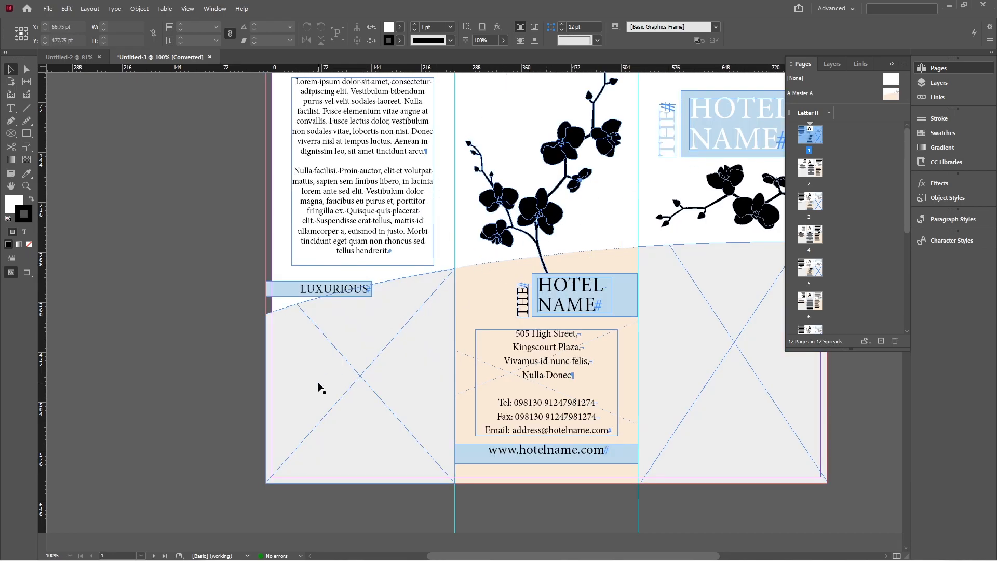
{"action": "left_click_drag", "start_coordinate": [323, 392], "coordinate": [365, 332]}
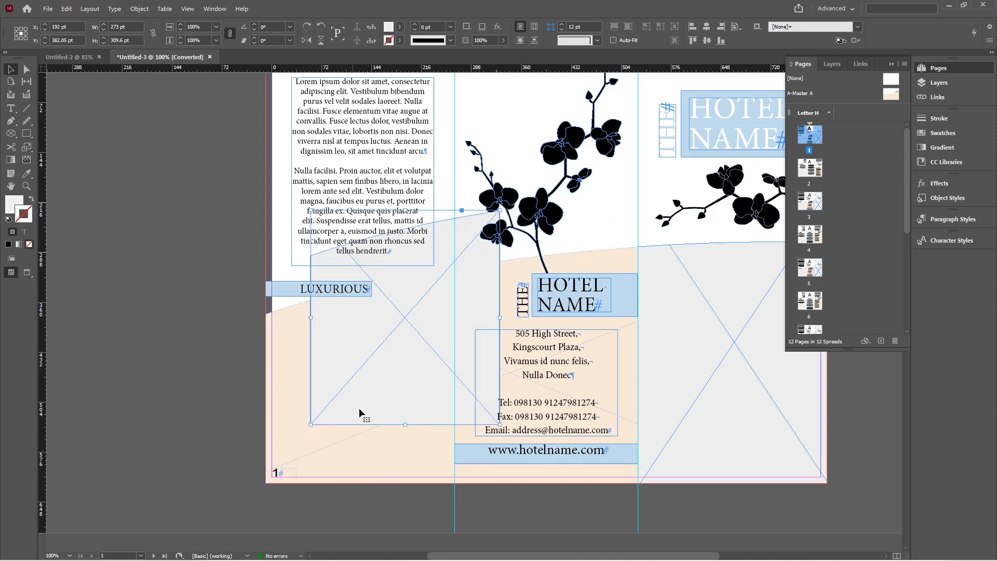
{"action": "left_click_drag", "start_coordinate": [356, 405], "coordinate": [363, 384]}
{"action": "left_click", "coordinate": [279, 476]}
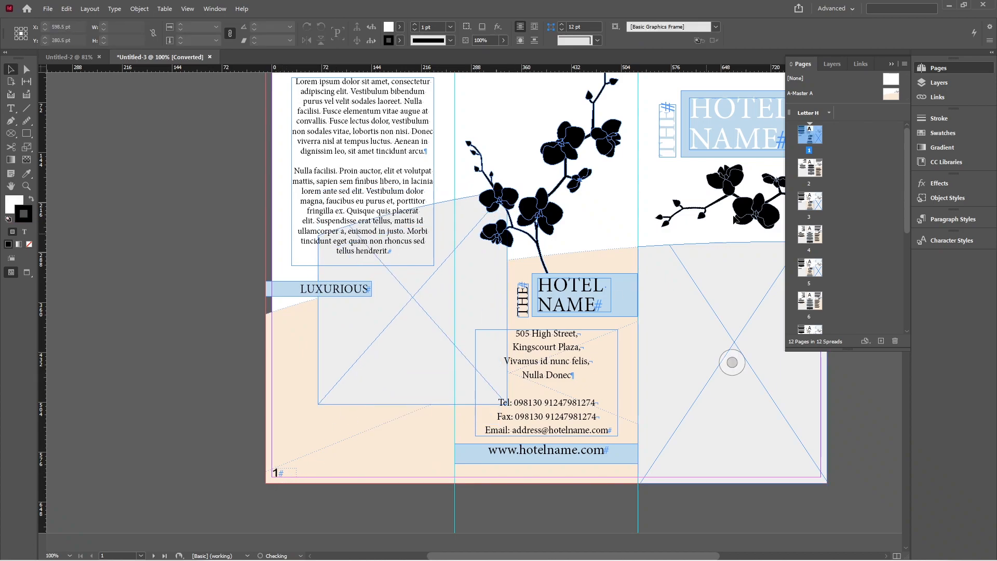
Go through pages 2 to 5 and move page 5's lower-left image frame to about X 349.5 pt, Y 214.8 pt.
{"action": "double_click", "coordinate": [807, 171]}
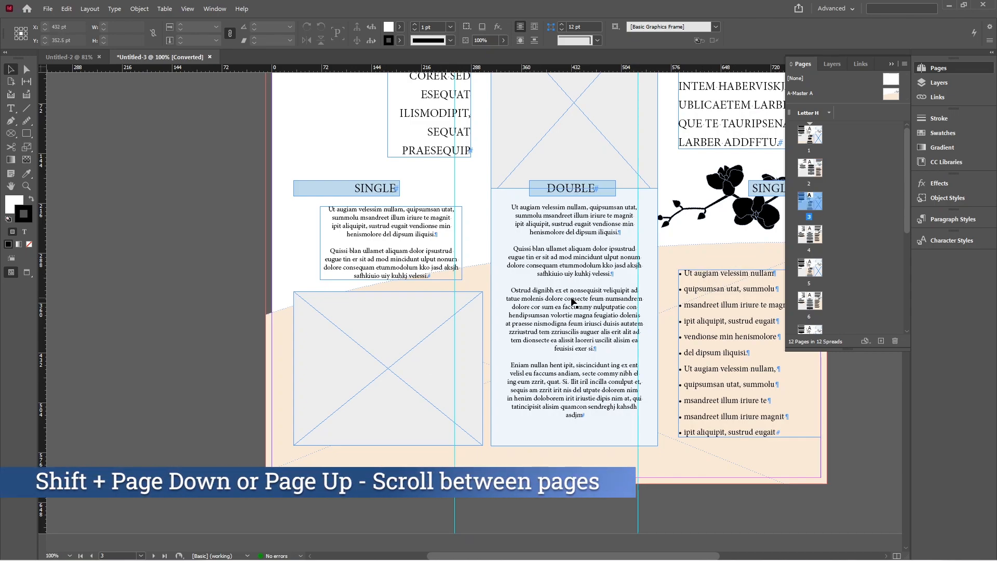
{"action": "key", "text": "shift+Page_Down"}
{"action": "left_click_drag", "start_coordinate": [335, 384], "coordinate": [428, 263]}
{"action": "key", "text": "shift+Page_Down"}
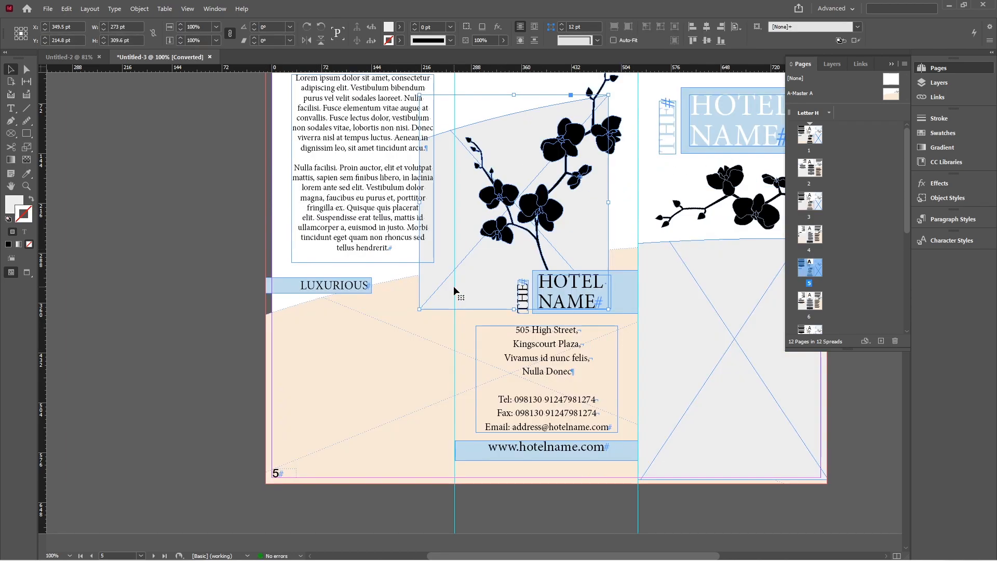
Override the locked page number frame on page 5, move it slightly up and inward, and delete it.
{"action": "scroll", "coordinate": [275, 383], "scroll_direction": "down", "scroll_amount": 3}
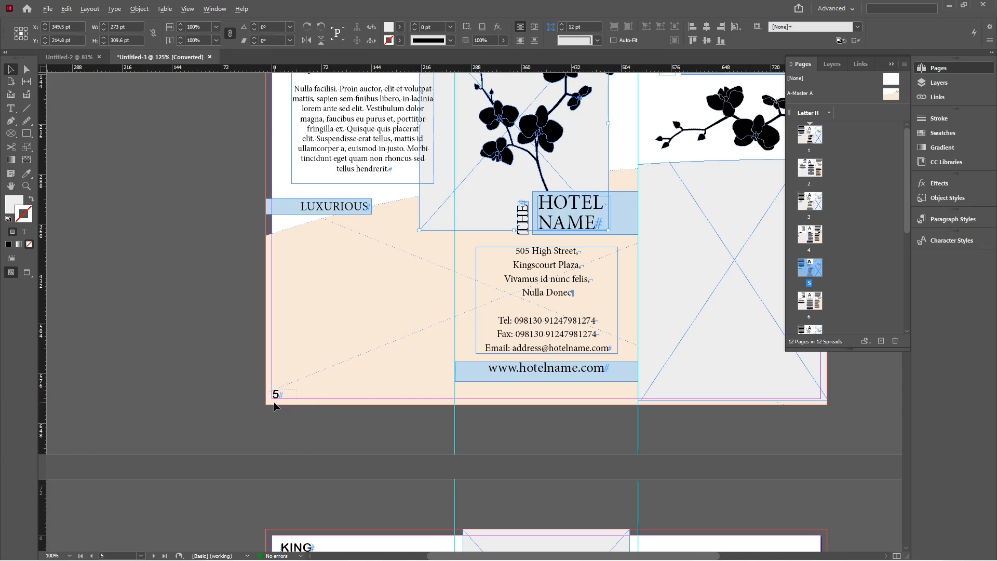
{"action": "scroll", "coordinate": [273, 401], "scroll_direction": "up", "scroll_amount": 5}
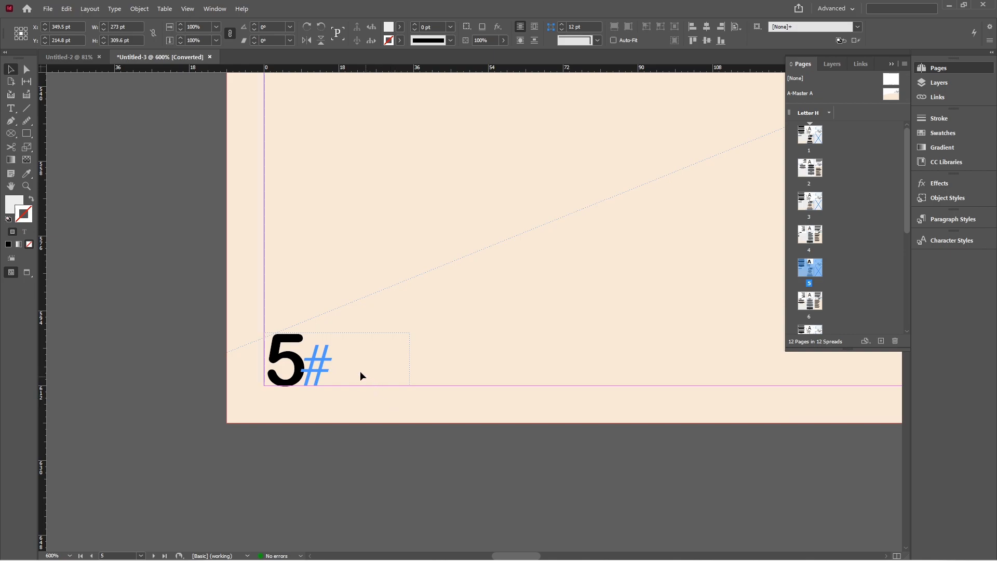
{"action": "left_click", "coordinate": [346, 434]}
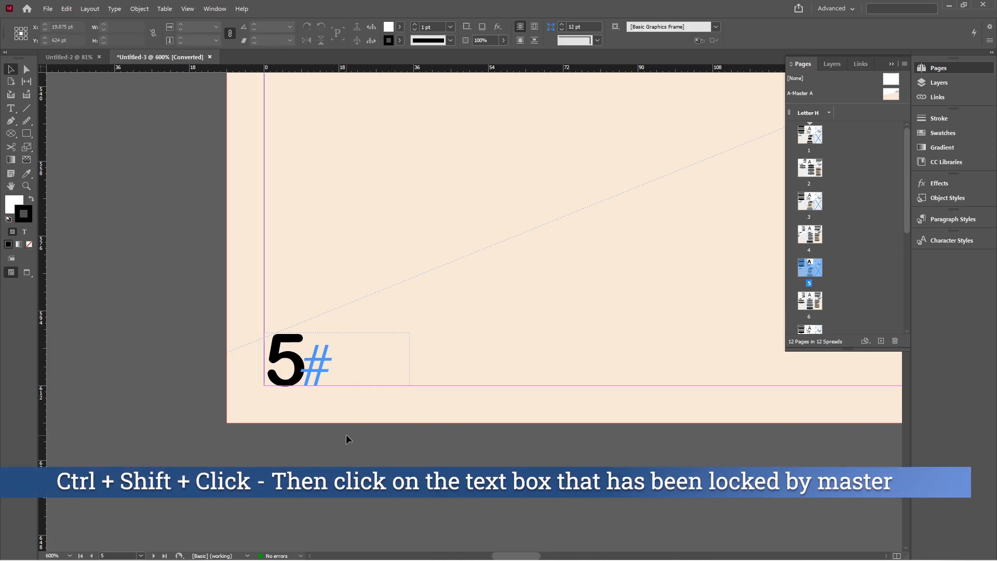
{"action": "left_click", "coordinate": [301, 362], "text": "ctrl+shift"}
{"action": "left_click_drag", "start_coordinate": [318, 367], "coordinate": [385, 347]}
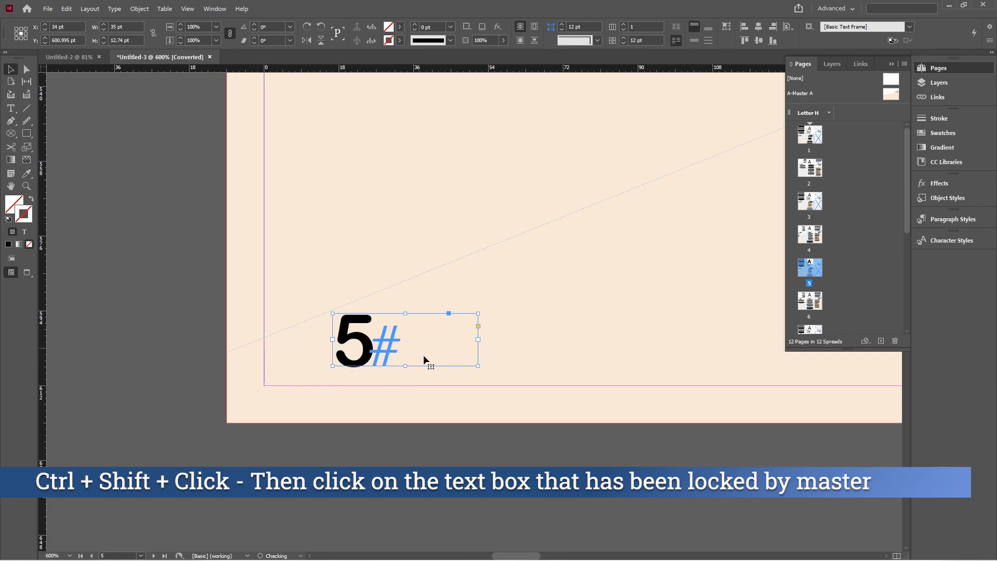
{"action": "key", "text": "Delete"}
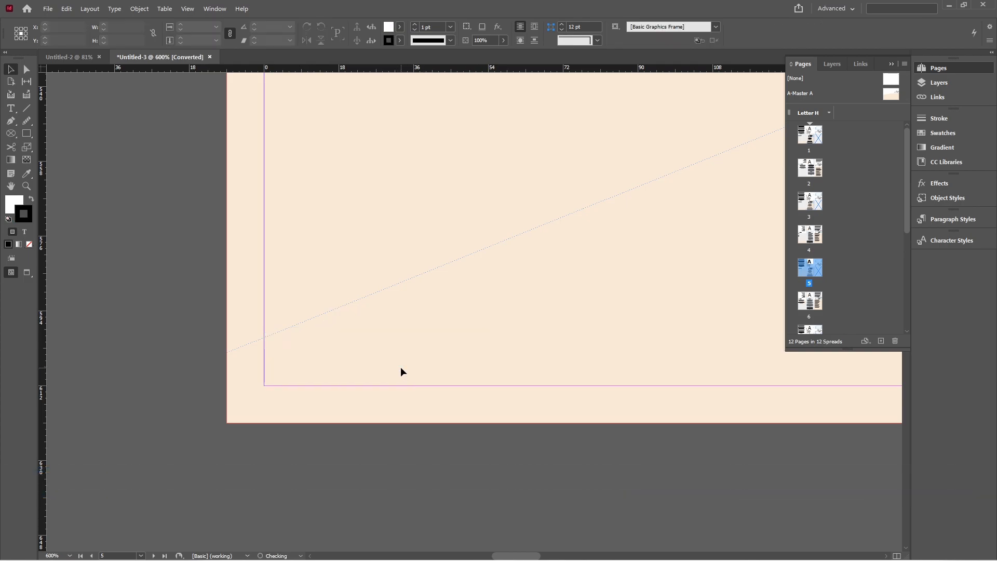
Check the neighbouring pages' numbers and move page 6's lower-left image frame to about X 182 pt, Y 451 pt.
{"action": "scroll", "coordinate": [391, 367], "scroll_direction": "down", "scroll_amount": 4}
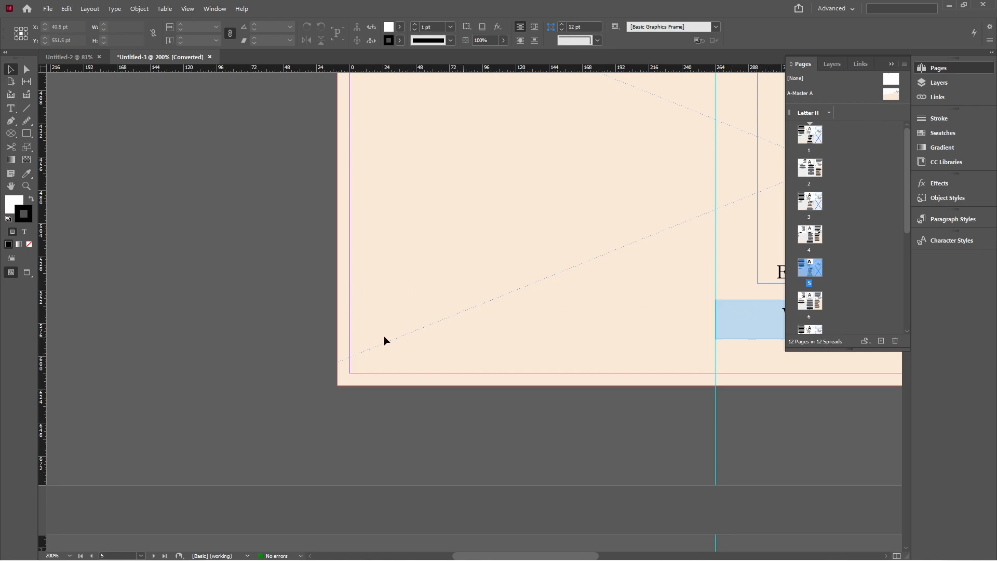
{"action": "scroll", "coordinate": [284, 325], "scroll_direction": "down", "scroll_amount": 1}
{"action": "scroll", "coordinate": [285, 325], "scroll_direction": "down", "scroll_amount": 1}
{"action": "scroll", "coordinate": [395, 257], "scroll_direction": "up", "scroll_amount": 14}
{"action": "scroll", "coordinate": [372, 288], "scroll_direction": "down", "scroll_amount": 15}
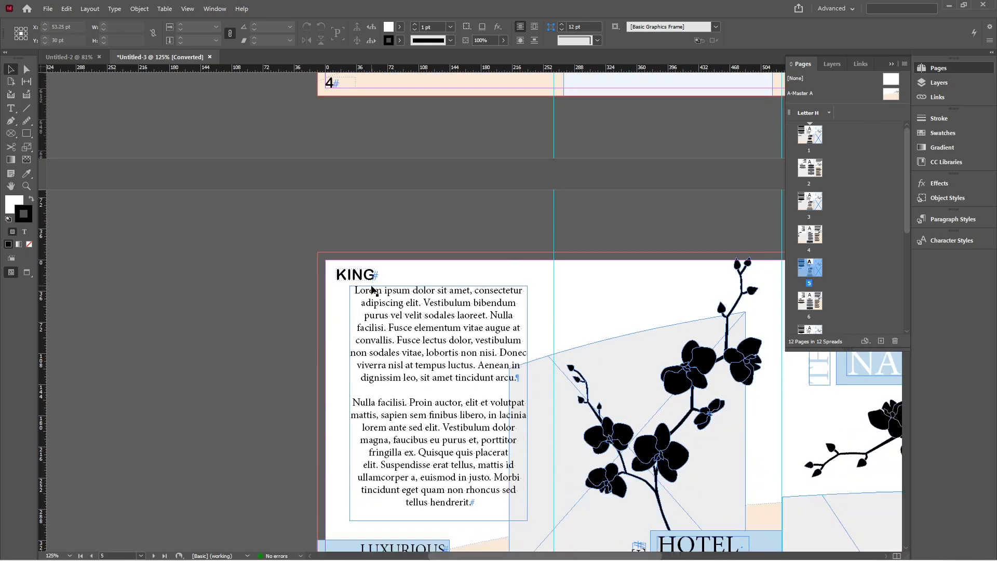
{"action": "scroll", "coordinate": [372, 287], "scroll_direction": "down", "scroll_amount": 12}
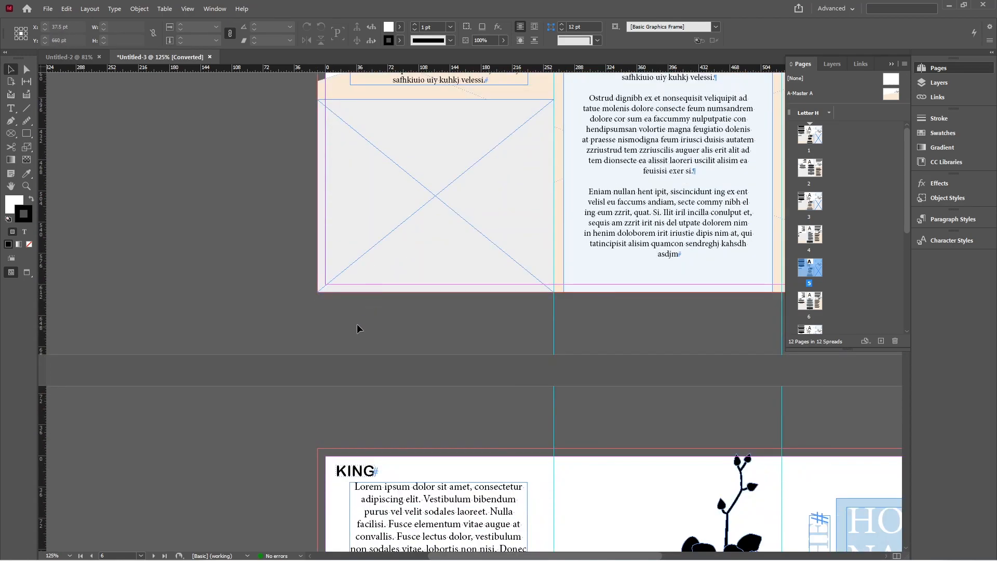
{"action": "left_click_drag", "start_coordinate": [402, 204], "coordinate": [402, 204]}
{"action": "scroll", "coordinate": [358, 311], "scroll_direction": "up", "scroll_amount": 20}
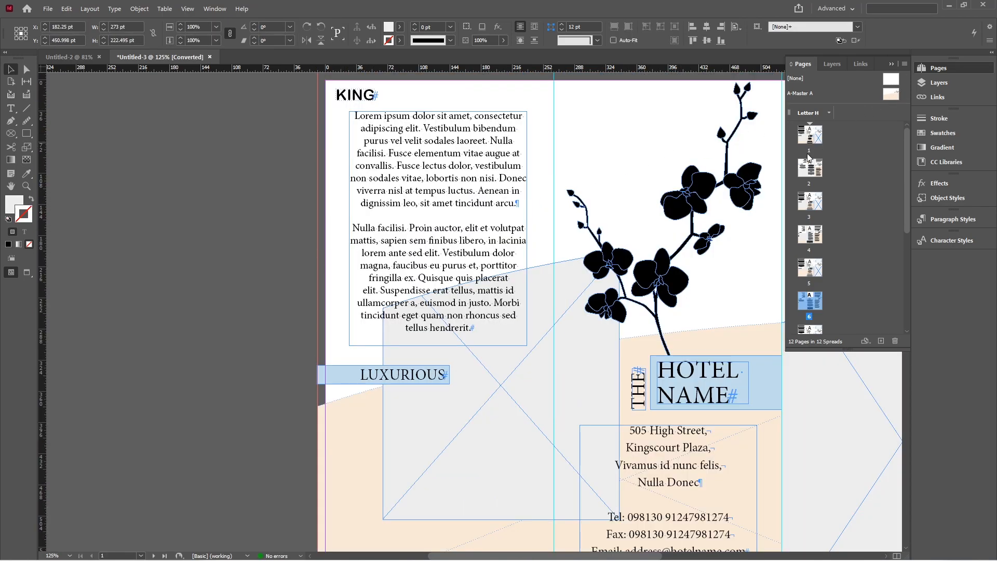
In the Untitled-2 document, add a text frame about 11.3 × 11.8 mm reading "1" at the left A-Parent page's lower-left margin corner.
{"action": "left_click", "coordinate": [83, 57]}
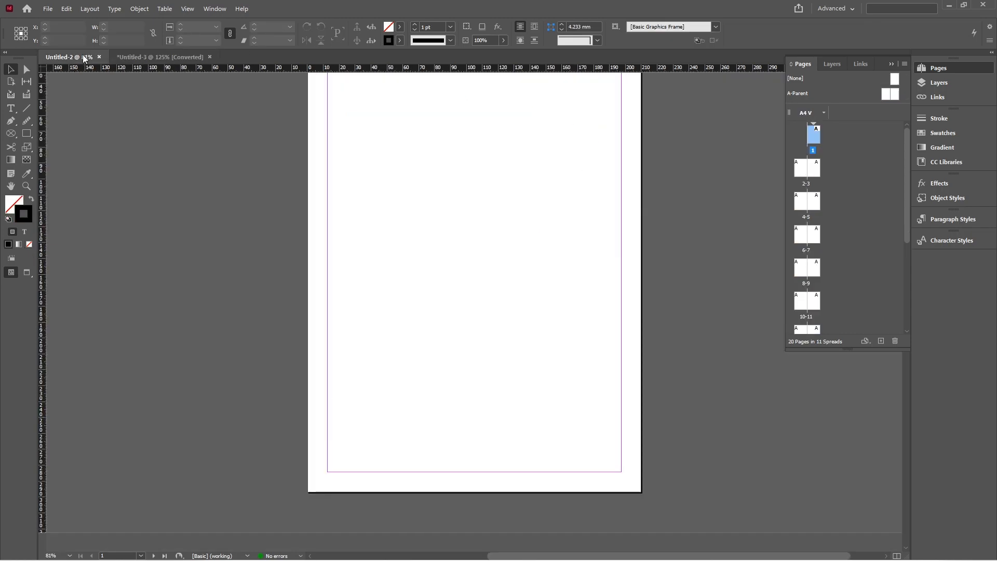
{"action": "scroll", "coordinate": [730, 340], "scroll_direction": "up", "scroll_amount": 2}
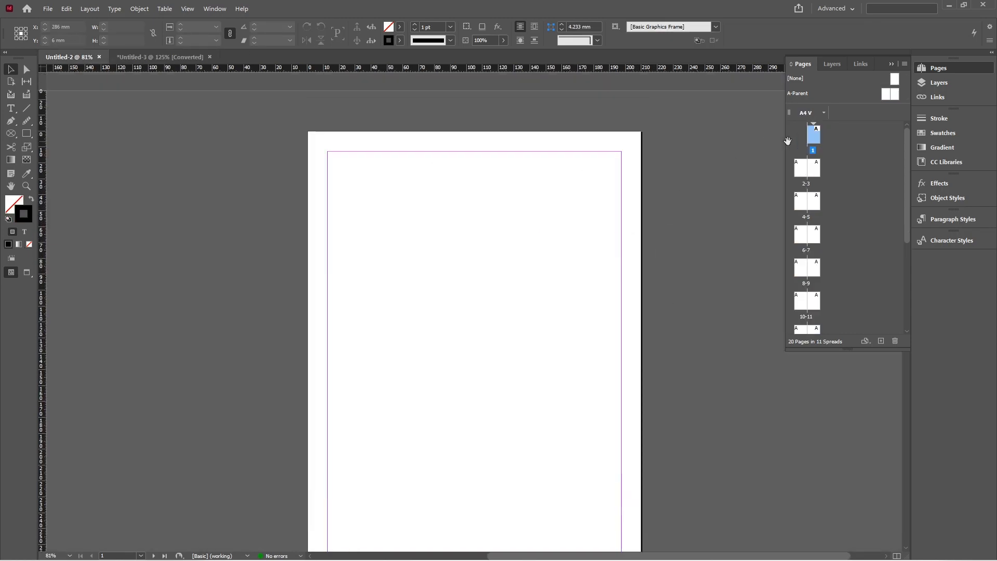
{"action": "double_click", "coordinate": [884, 96]}
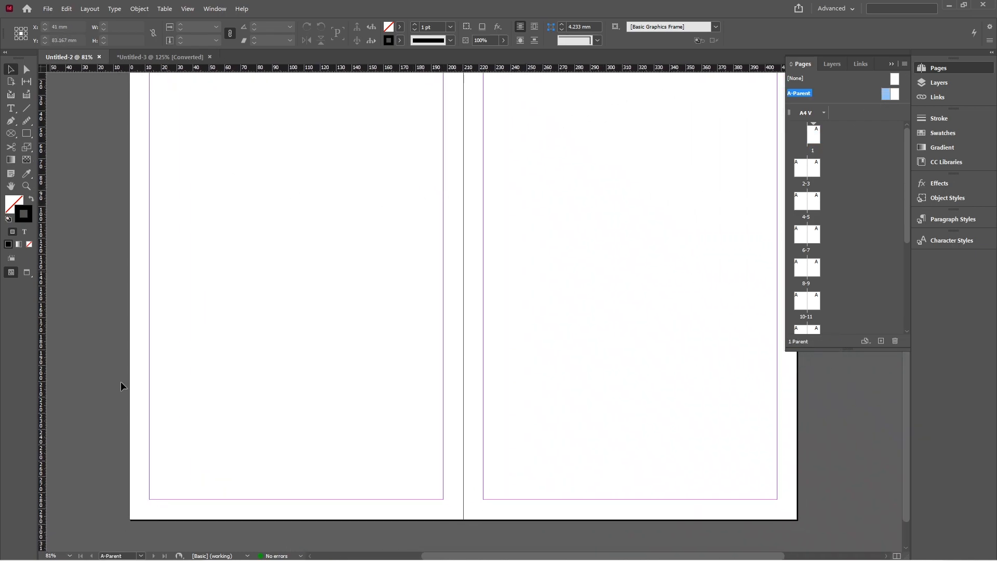
{"action": "scroll", "coordinate": [614, 275], "scroll_direction": "down", "scroll_amount": 1}
{"action": "scroll", "coordinate": [200, 485], "scroll_direction": "up", "scroll_amount": 3}
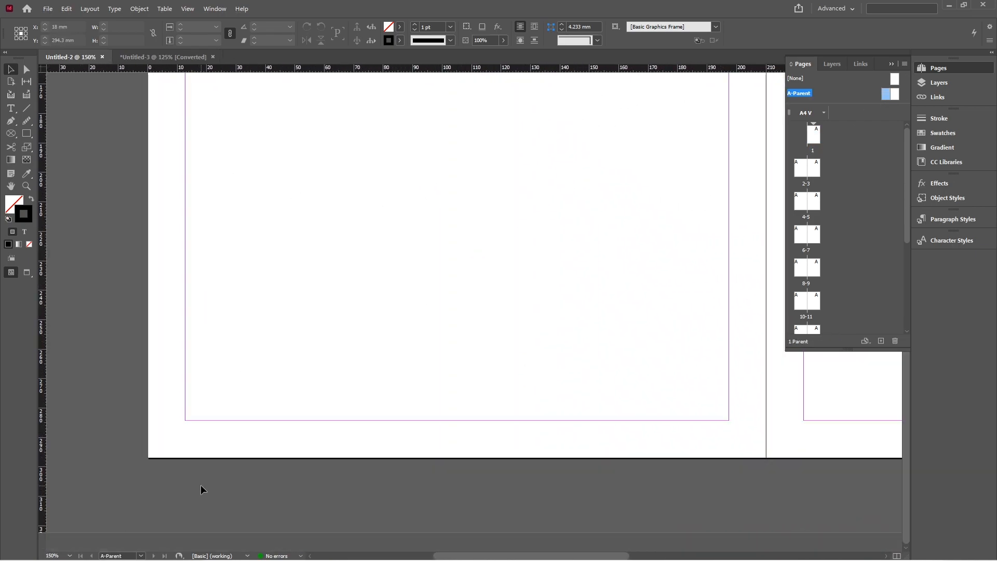
{"action": "key", "text": "t"}
{"action": "left_click_drag", "start_coordinate": [186, 385], "coordinate": [187, 387]}
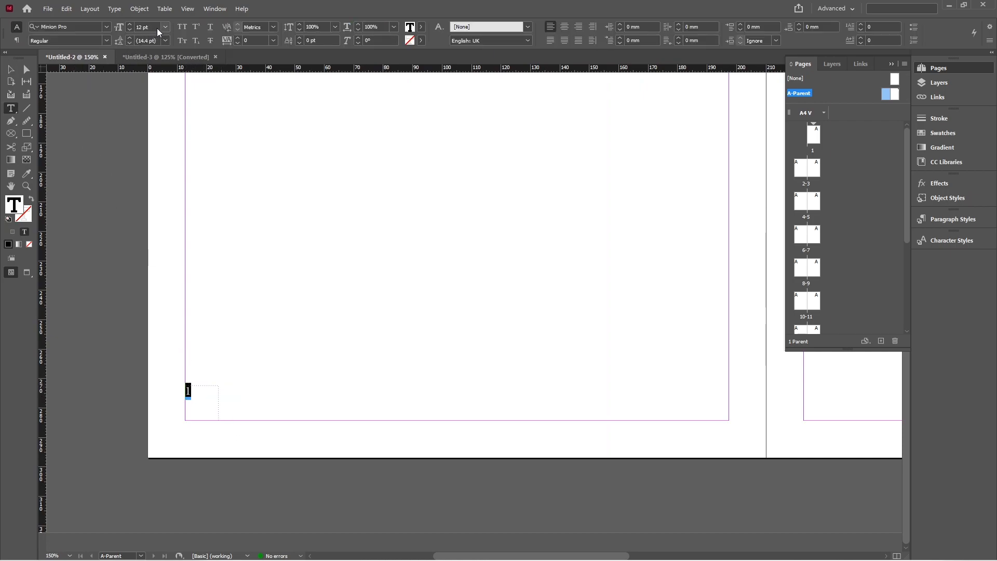
Set the "1" to 24 pt and narrow its text frame to about 5.7 mm wide.
{"action": "left_click", "coordinate": [159, 30]}
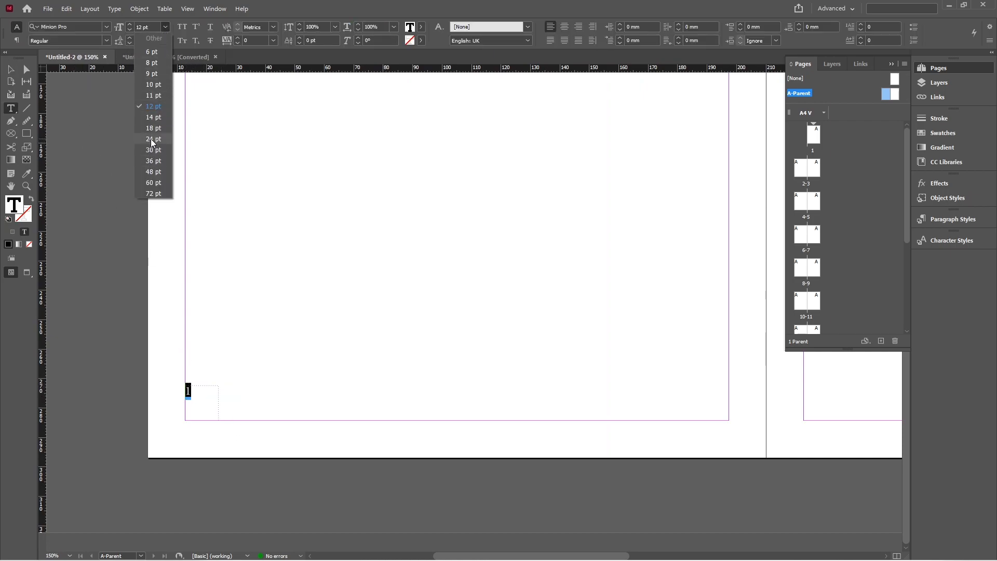
{"action": "left_click", "coordinate": [150, 141]}
{"action": "left_click", "coordinate": [11, 70]}
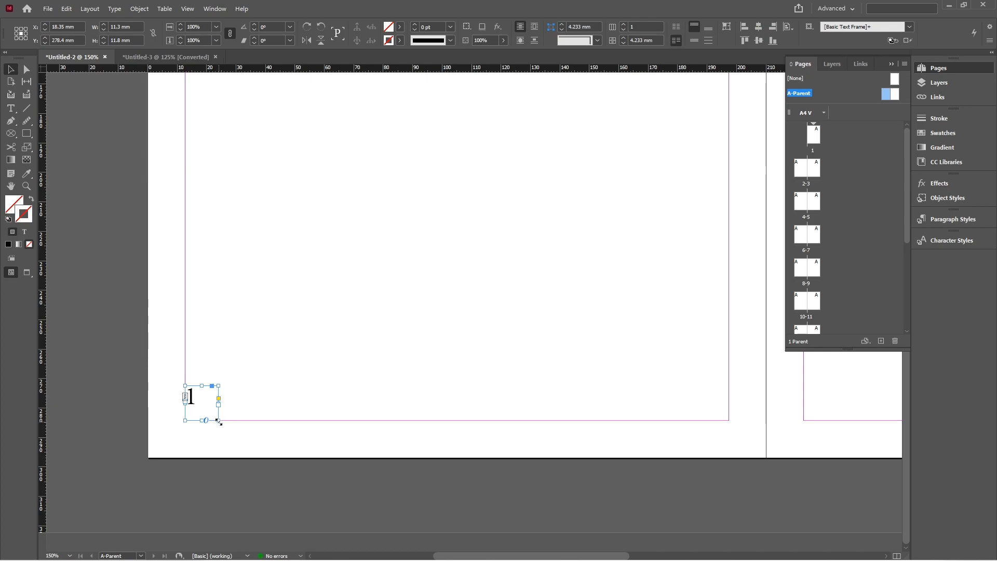
{"action": "left_click_drag", "start_coordinate": [219, 401], "coordinate": [202, 401]}
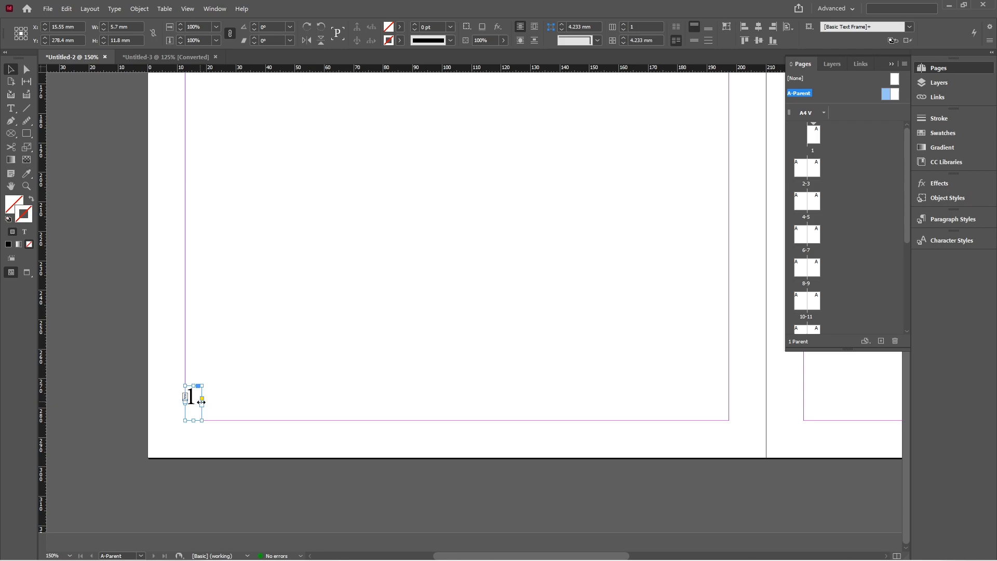
Widen the text frame on the left A-Parent page and replace its "1" with a Current Page Number marker.
{"action": "left_click_drag", "start_coordinate": [202, 402], "coordinate": [233, 393]}
{"action": "left_click", "coordinate": [323, 408]}
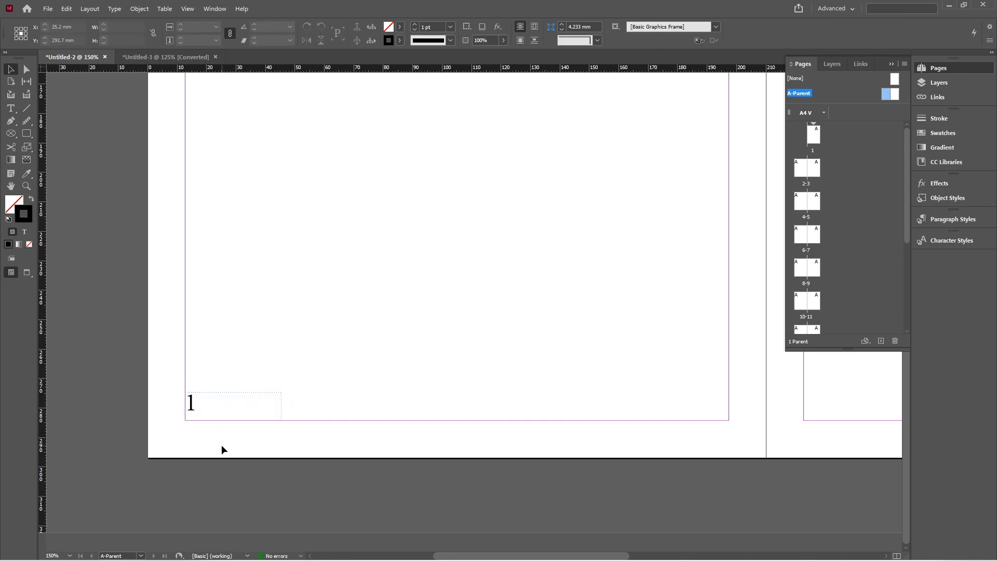
{"action": "key", "text": "t"}
{"action": "left_click", "coordinate": [197, 410]}
{"action": "key", "text": "BackSpace"}
{"action": "left_click", "coordinate": [114, 9]}
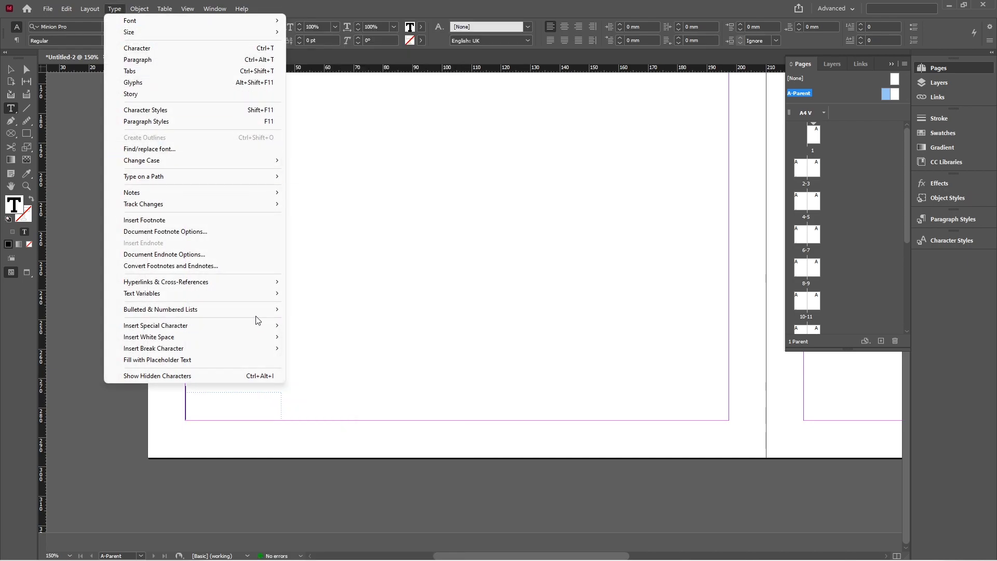
{"action": "mouse_move", "coordinate": [279, 325]}
{"action": "mouse_move", "coordinate": [314, 336]}
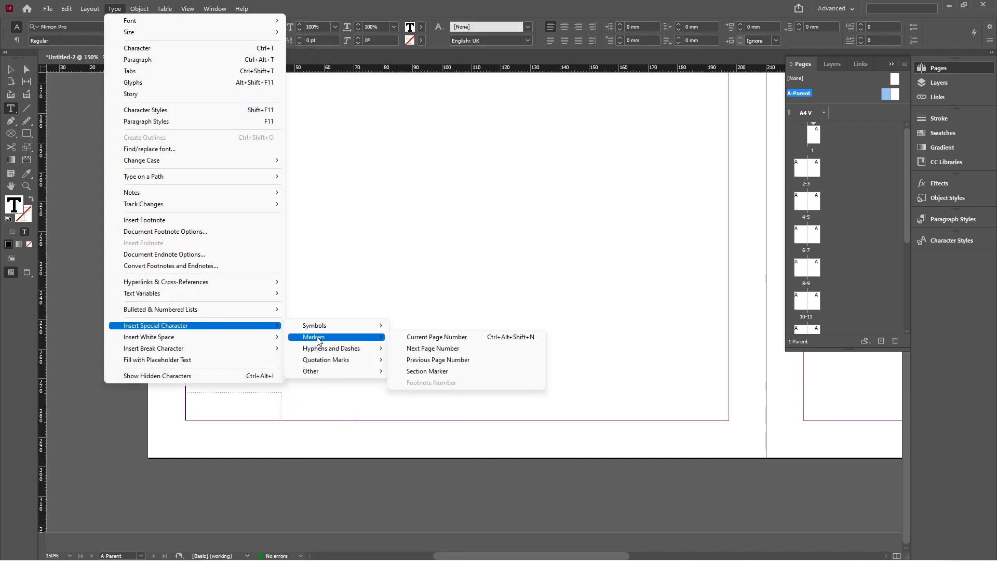
{"action": "left_click", "coordinate": [422, 339]}
Add a right-aligned text frame at the right A-Parent page's lower-right margin corner and insert a Current Page Number marker in it.
{"action": "scroll", "coordinate": [286, 369], "scroll_direction": "down", "scroll_amount": 3}
{"action": "mouse_move", "coordinate": [724, 447]}
{"action": "left_mouse_down"}
{"action": "mouse_move", "coordinate": [685, 474]}
{"action": "mouse_move", "coordinate": [644, 476]}
{"action": "left_mouse_up"}
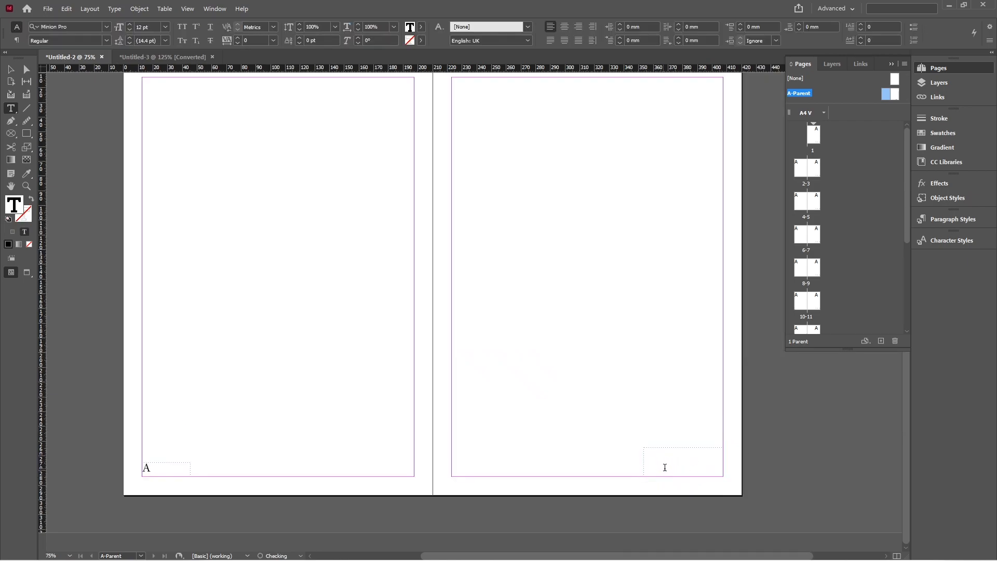
{"action": "key", "text": "ctrl+shift+r"}
{"action": "left_click", "coordinate": [114, 9]}
{"action": "mouse_move", "coordinate": [175, 333]}
{"action": "mouse_move", "coordinate": [333, 337]}
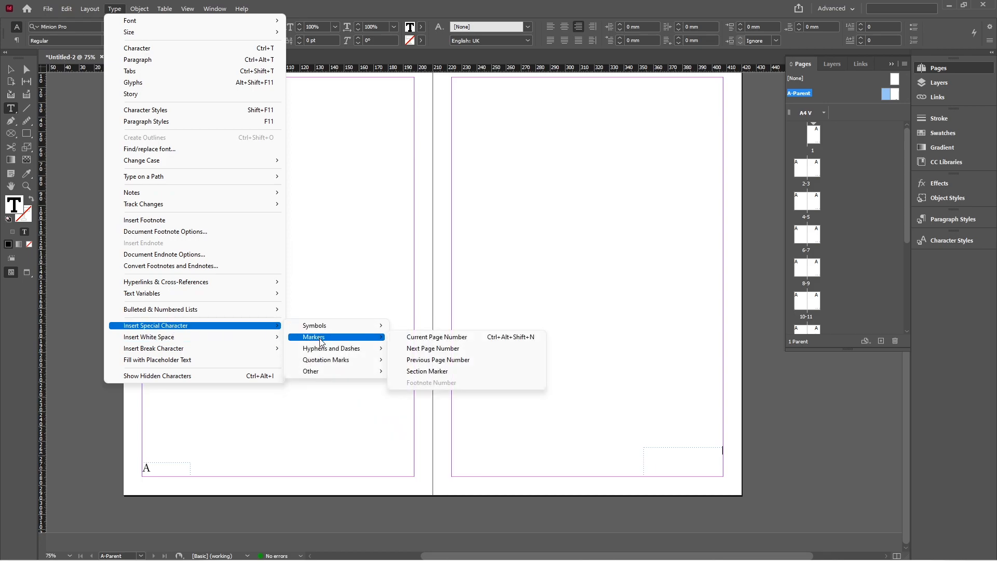
{"action": "left_click", "coordinate": [417, 349]}
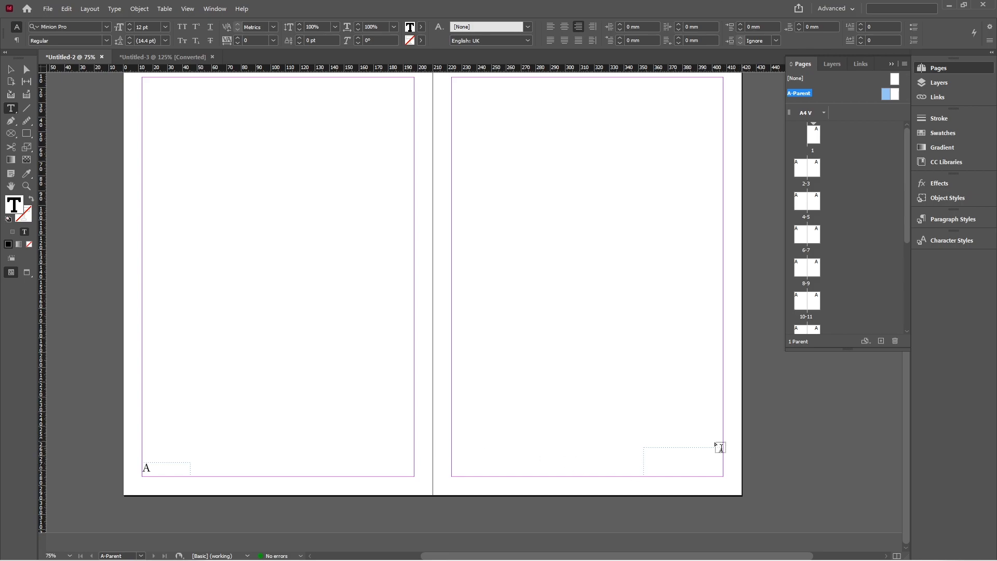
Copy the left page number's 24 pt formatting onto the right A-Parent page number and right-align it again.
{"action": "left_click", "coordinate": [30, 174]}
{"action": "left_click", "coordinate": [145, 467]}
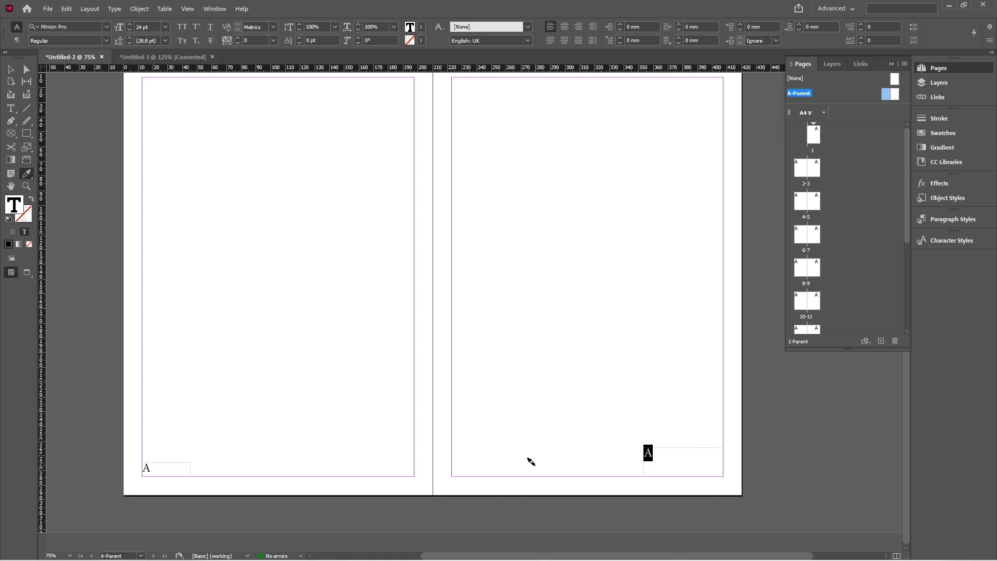
{"action": "key", "text": "ctrl+shift+r"}
{"action": "key", "text": "Escape"}
Shorten the right A-Parent page number's frame by lowering its top edge so the number sits near the bottom margin.
{"action": "left_click_drag", "start_coordinate": [684, 446], "coordinate": [684, 467]}
{"action": "left_click", "coordinate": [761, 452]}
{"action": "left_click", "coordinate": [685, 468]}
{"action": "left_click", "coordinate": [776, 429]}
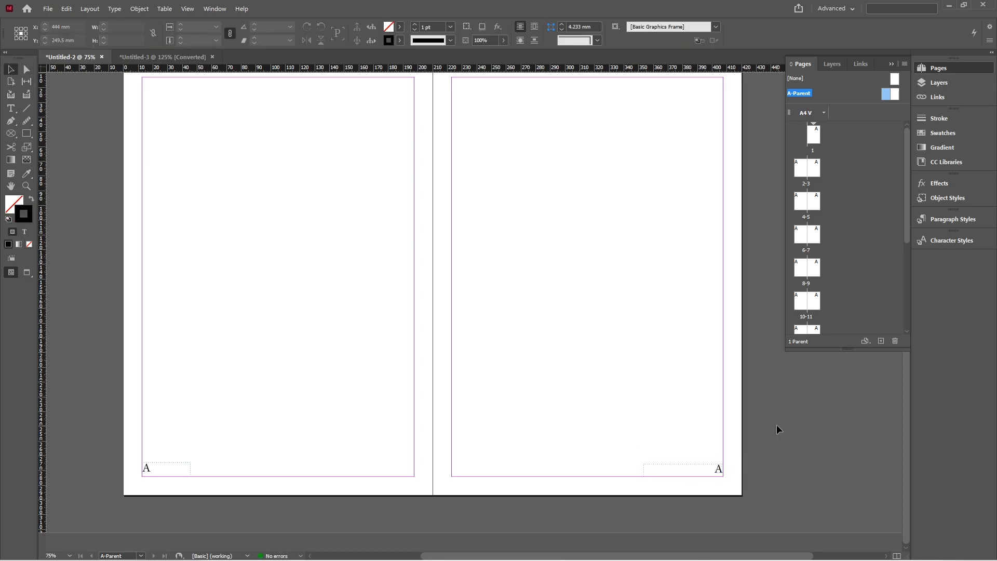
Check the page numbers at the bottom of document pages 1 to 5.
{"action": "left_click", "coordinate": [813, 140]}
{"action": "double_click", "coordinate": [814, 139]}
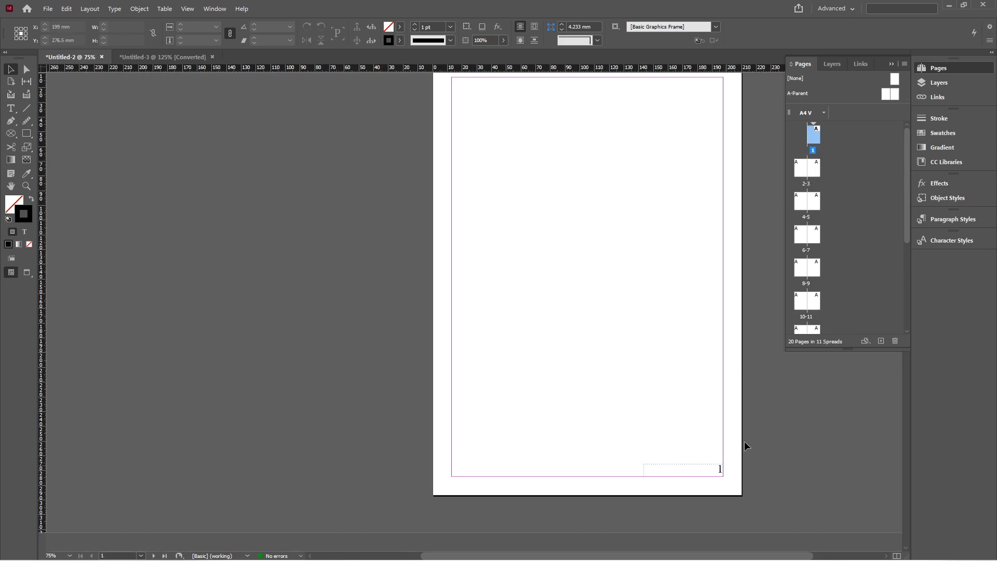
{"action": "double_click", "coordinate": [800, 173]}
{"action": "scroll", "coordinate": [424, 396], "scroll_direction": "down", "scroll_amount": 2}
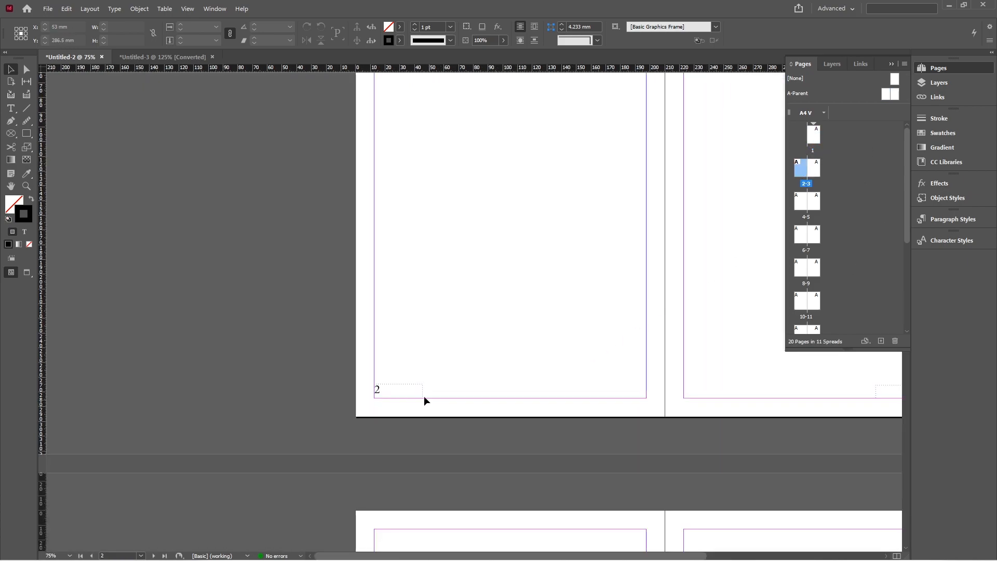
{"action": "key", "text": "ctrl+minus"}
{"action": "scroll", "coordinate": [536, 323], "scroll_direction": "down", "scroll_amount": 5}
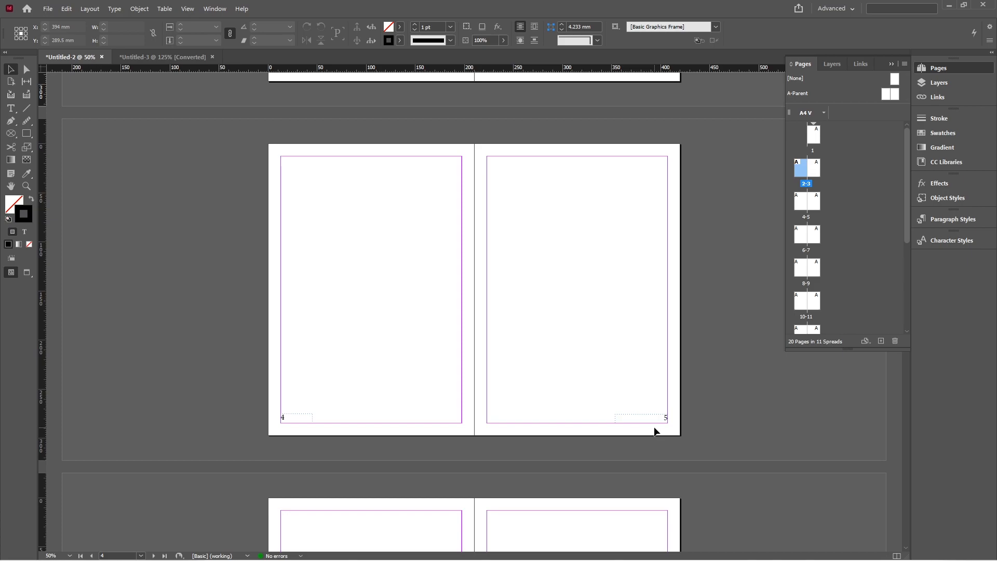
Glance at the Untitled-3 document, return to Untitled-2, and review the page numbers on page 1 and spread 2-3.
{"action": "left_click", "coordinate": [159, 56]}
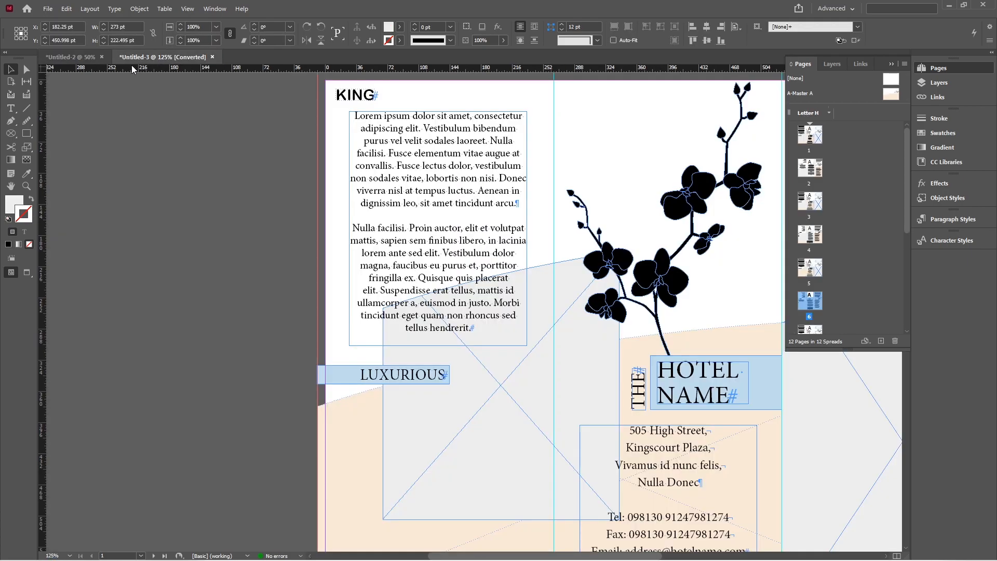
{"action": "left_click", "coordinate": [84, 58]}
{"action": "scroll", "coordinate": [472, 338], "scroll_direction": "up", "scroll_amount": 14}
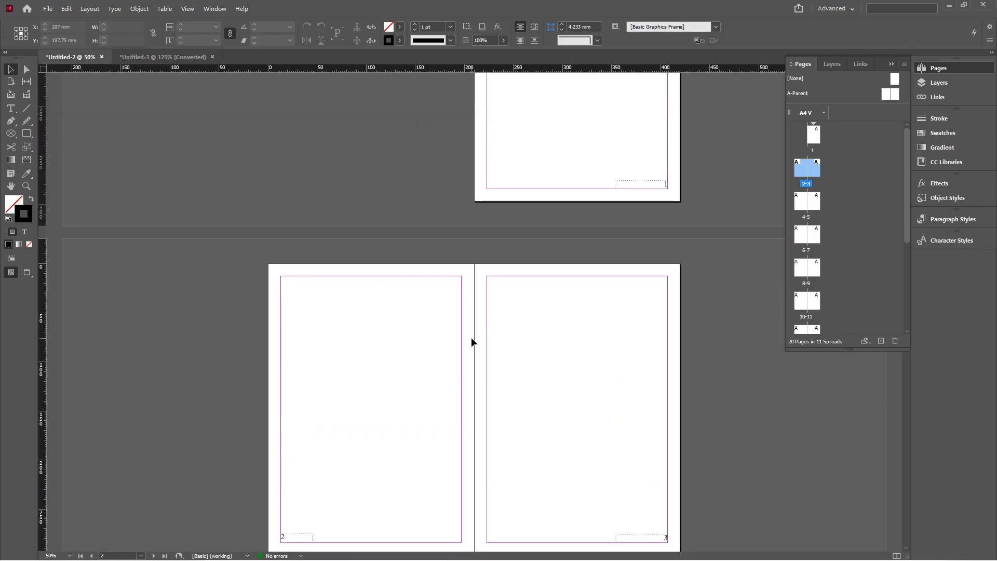
{"action": "scroll", "coordinate": [472, 340], "scroll_direction": "up", "scroll_amount": 3}
{"action": "scroll", "coordinate": [478, 345], "scroll_direction": "down", "scroll_amount": 1}
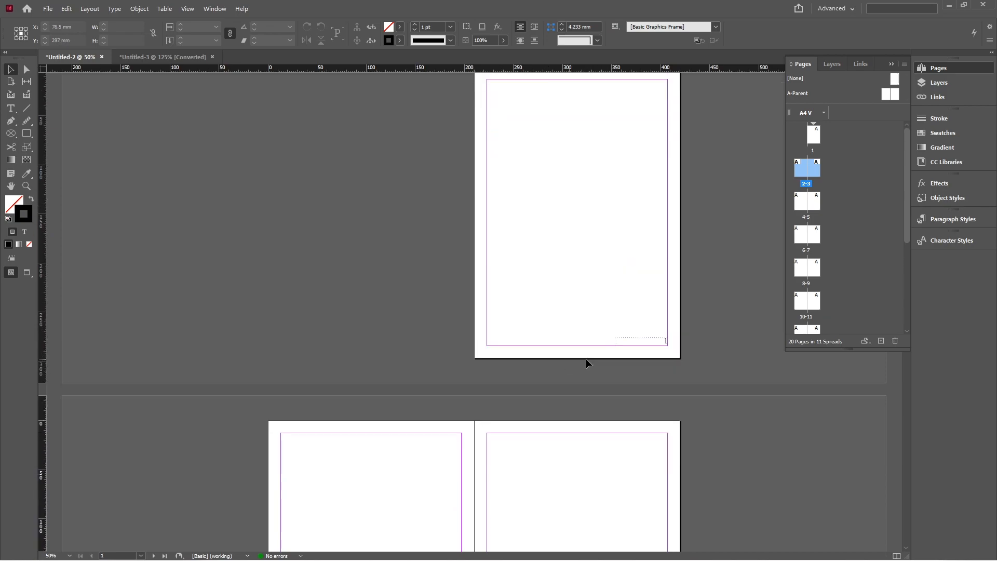
{"action": "scroll", "coordinate": [644, 342], "scroll_direction": "down", "scroll_amount": 10}
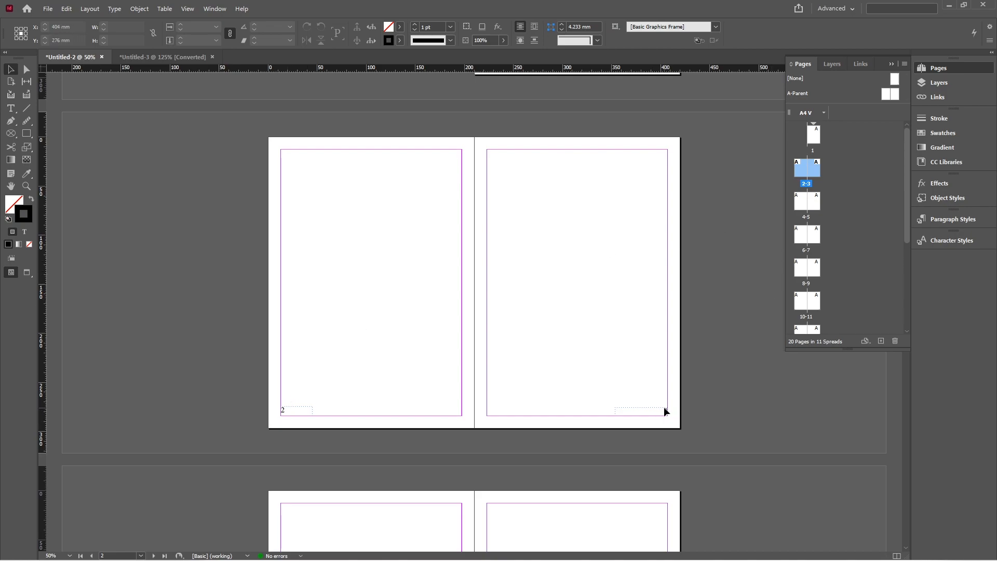
{"action": "scroll", "coordinate": [609, 278], "scroll_direction": "up", "scroll_amount": 5}
{"action": "scroll", "coordinate": [338, 420], "scroll_direction": "down", "scroll_amount": 4}
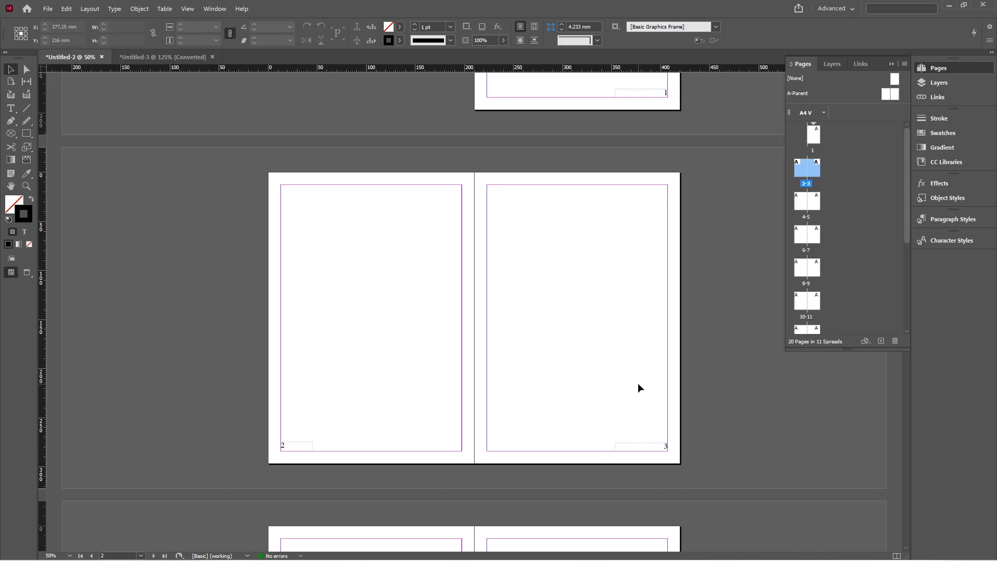
{"action": "scroll", "coordinate": [738, 229], "scroll_direction": "up", "scroll_amount": 5}
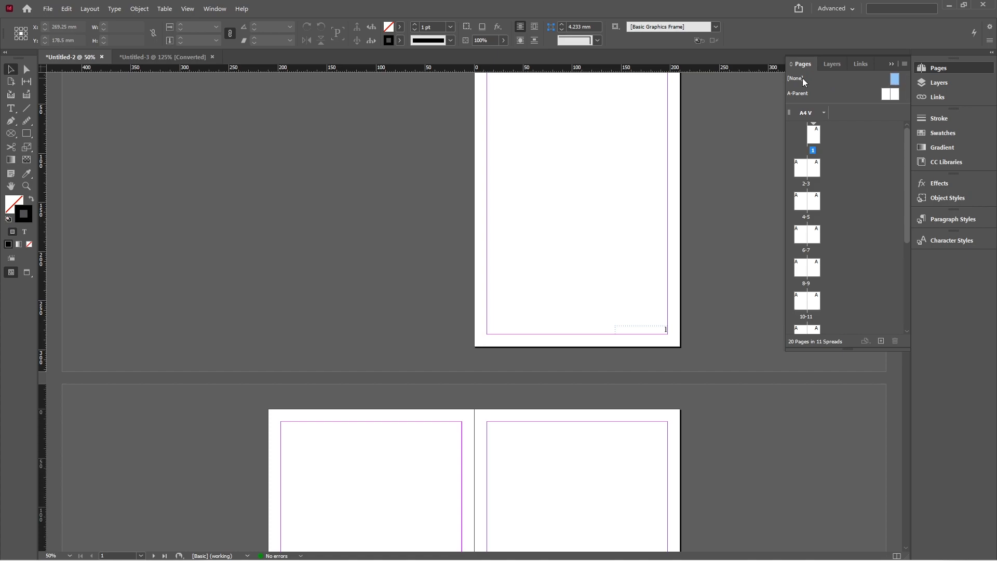
Apply the [None] parent to pages 1 and 2 so that they carry no page number.
{"action": "double_click", "coordinate": [896, 81]}
{"action": "left_click_drag", "start_coordinate": [896, 81], "coordinate": [813, 134]}
{"action": "scroll", "coordinate": [650, 320], "scroll_direction": "down", "scroll_amount": 5}
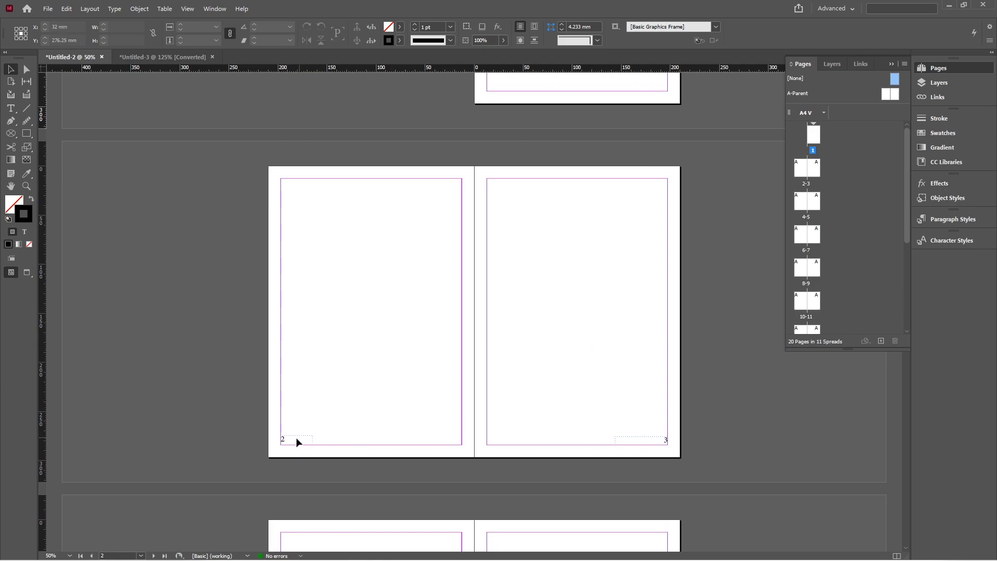
{"action": "left_click_drag", "start_coordinate": [895, 80], "coordinate": [797, 174]}
Start a new section at page 3 with page numbering starting at 1 in the 1, 2, 3, 4... style, accepting duplicate page numbers.
{"action": "left_click", "coordinate": [815, 169]}
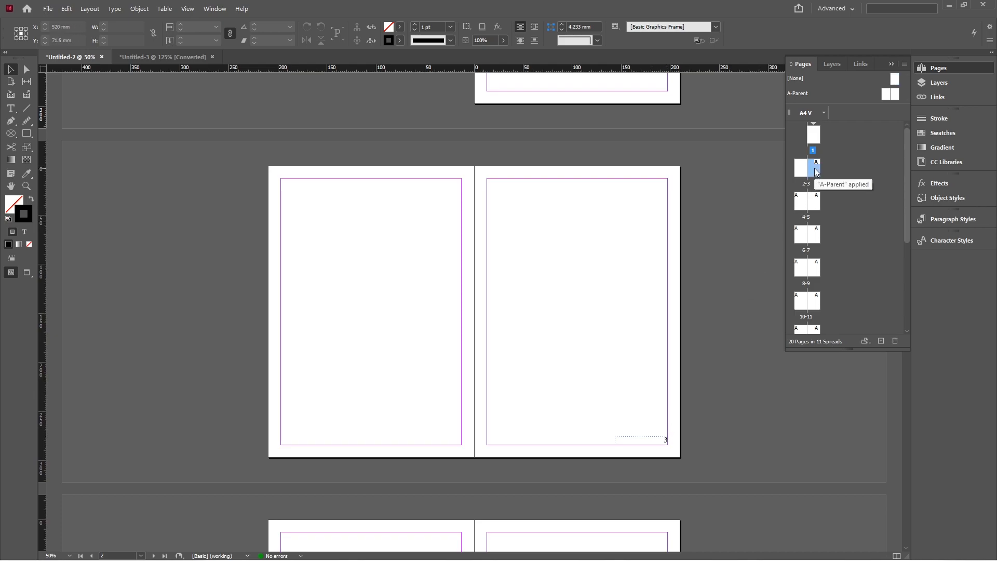
{"action": "right_click", "coordinate": [815, 171]}
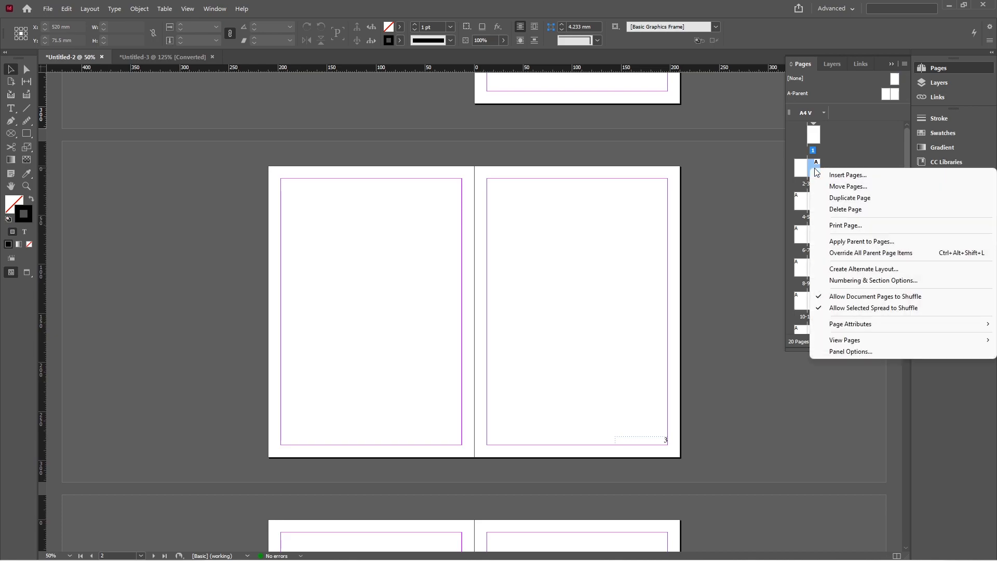
{"action": "left_click", "coordinate": [888, 280]}
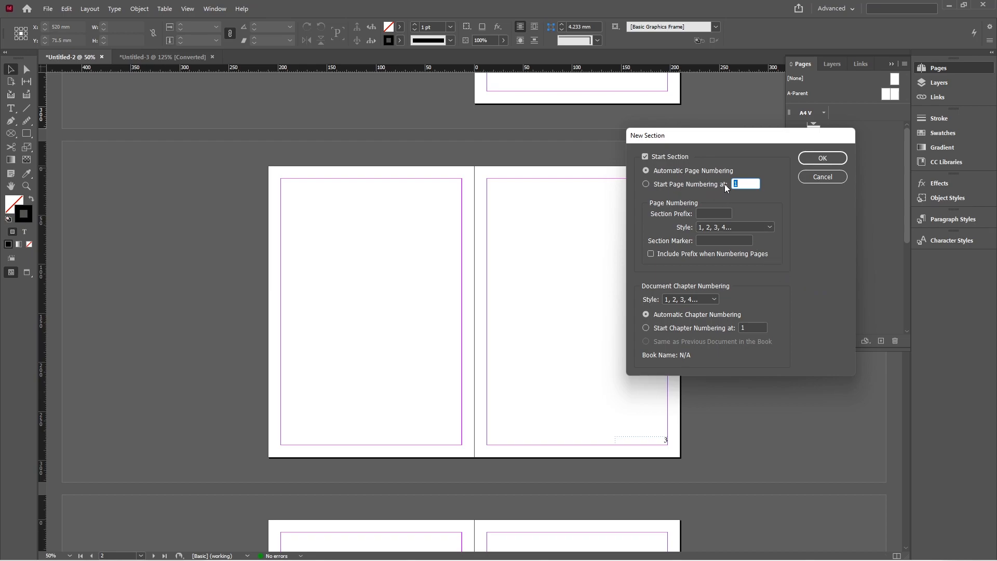
{"action": "left_click", "coordinate": [738, 182]}
{"action": "left_click_drag", "start_coordinate": [737, 182], "coordinate": [732, 185]}
{"action": "scroll", "coordinate": [798, 212], "scroll_direction": "down", "scroll_amount": 1}
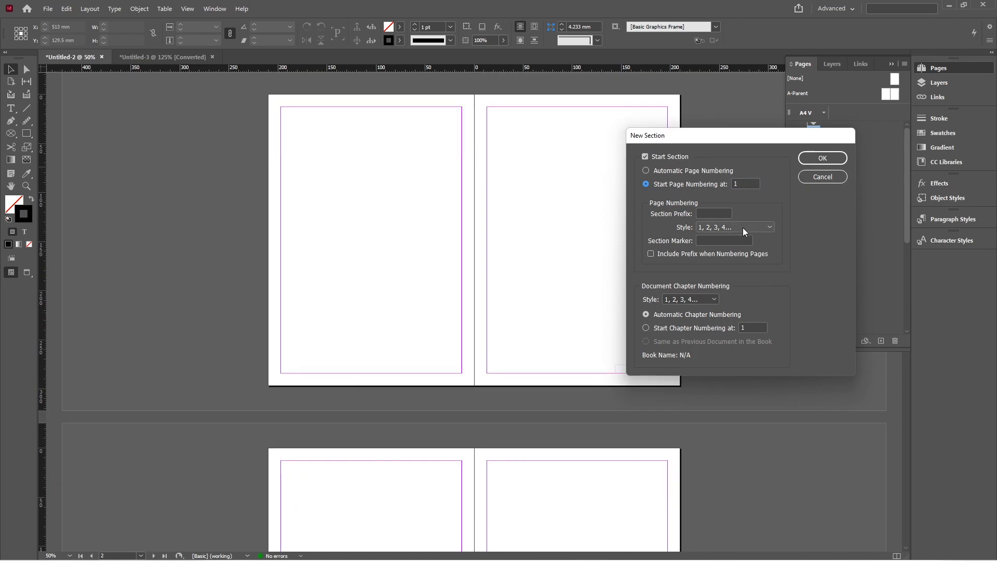
{"action": "left_click", "coordinate": [704, 228]}
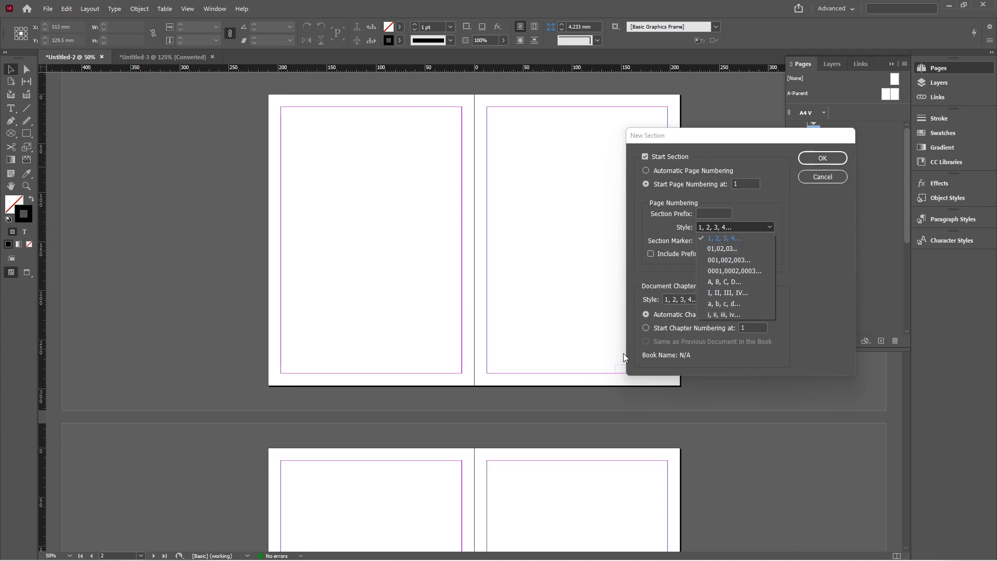
{"action": "left_click", "coordinate": [719, 240]}
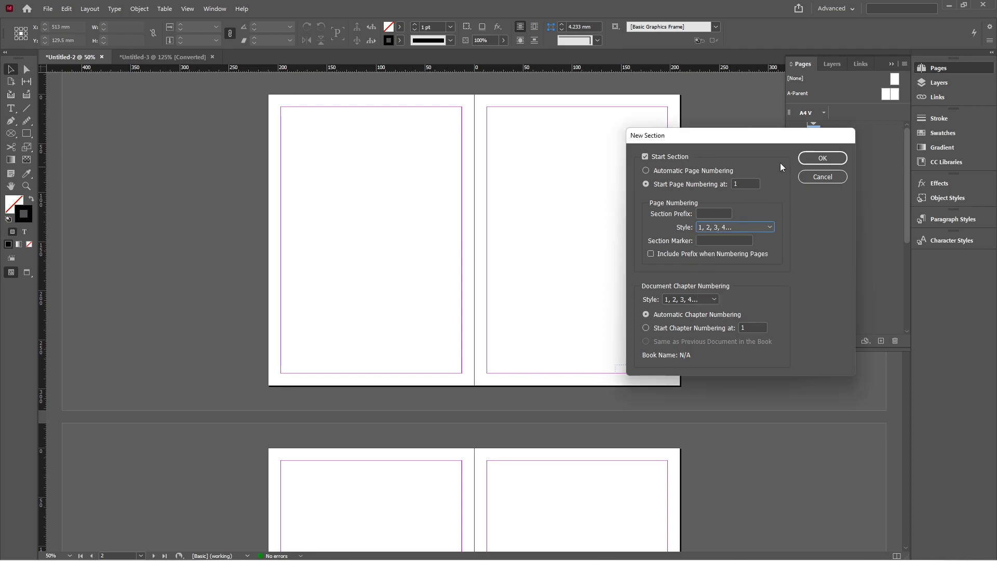
{"action": "left_click", "coordinate": [823, 158]}
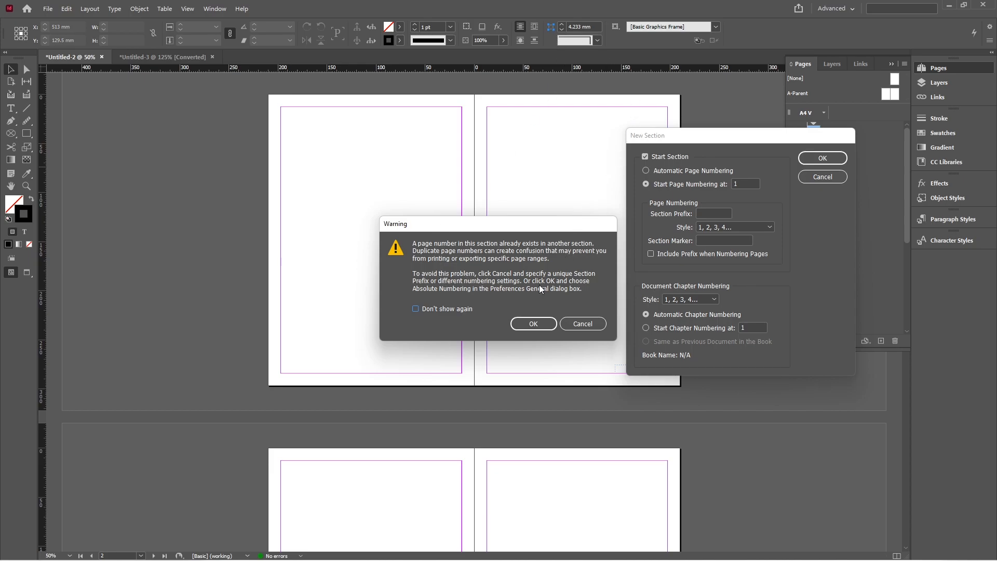
{"action": "left_click", "coordinate": [531, 324]}
Check the numbering across the first spreads, from the unnumbered opening pages through the pages of the new section.
{"action": "scroll", "coordinate": [559, 333], "scroll_direction": "down", "scroll_amount": 6}
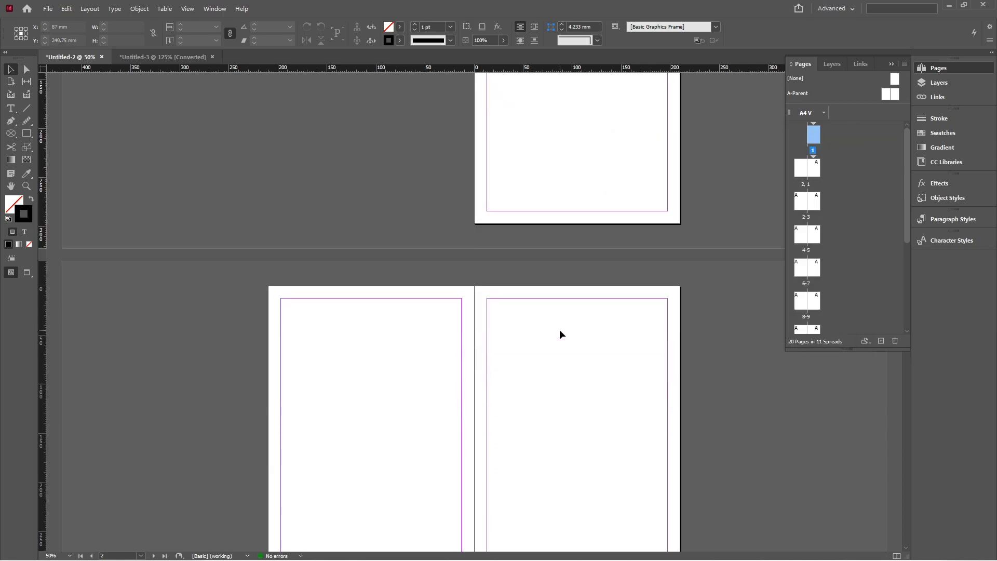
{"action": "scroll", "coordinate": [641, 357], "scroll_direction": "down", "scroll_amount": 5}
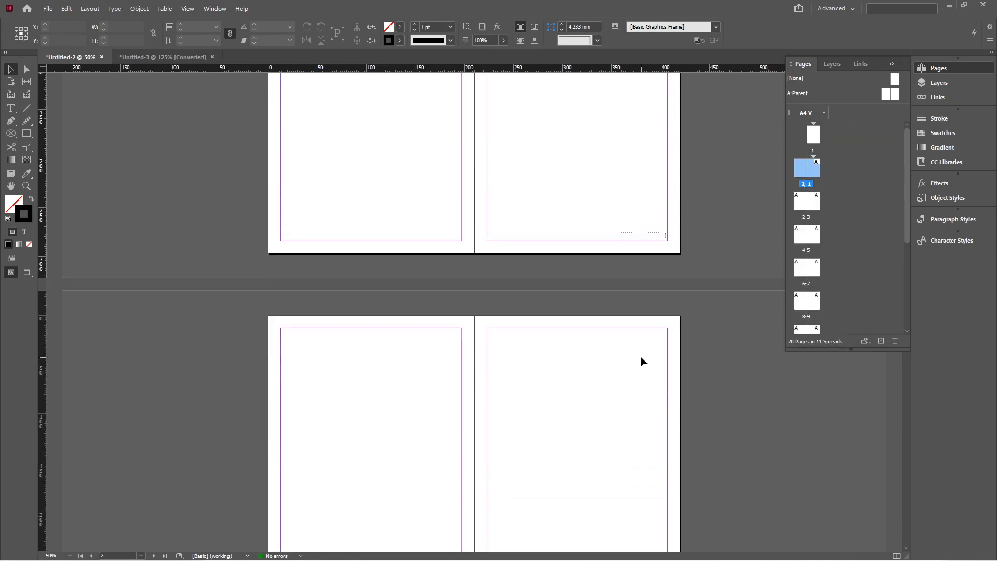
{"action": "scroll", "coordinate": [604, 419], "scroll_direction": "down", "scroll_amount": 4}
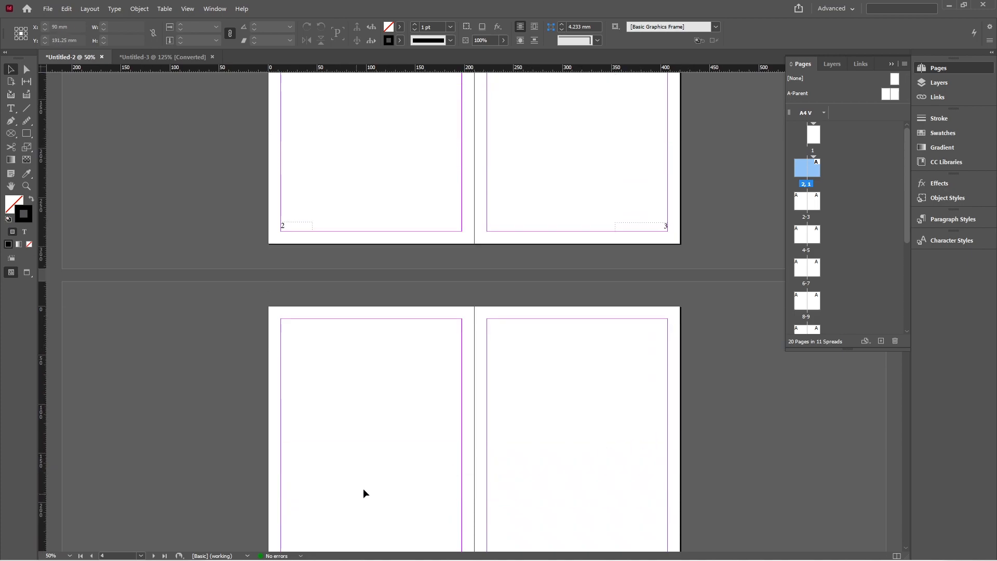
{"action": "scroll", "coordinate": [363, 491], "scroll_direction": "down", "scroll_amount": 2}
{"action": "scroll", "coordinate": [671, 330], "scroll_direction": "up", "scroll_amount": 5}
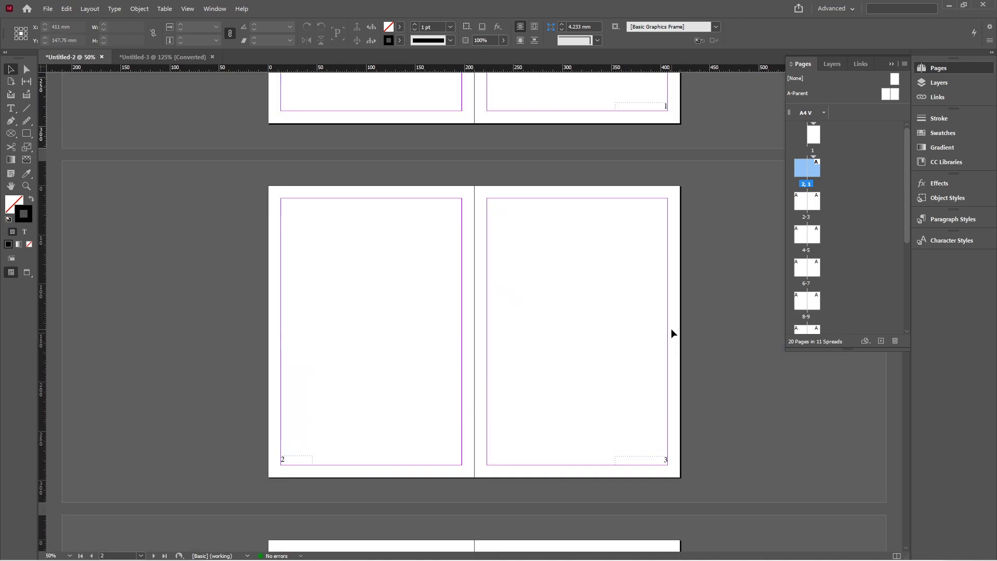
{"action": "scroll", "coordinate": [672, 333], "scroll_direction": "down", "scroll_amount": 2}
{"action": "scroll", "coordinate": [671, 333], "scroll_direction": "up", "scroll_amount": 6}
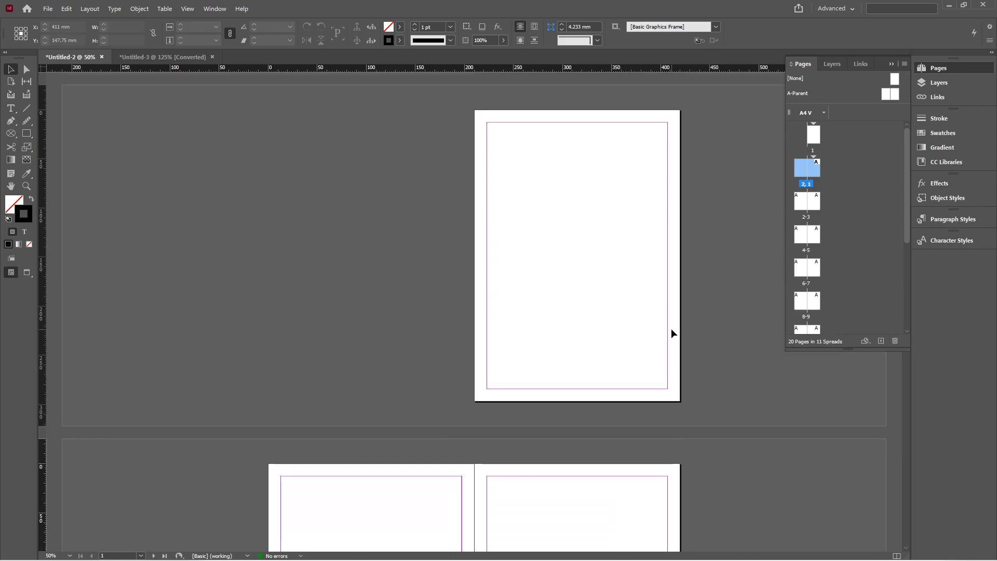
Switch to the Untitled-3 document and open its A-Master A parent page.
{"action": "left_click", "coordinate": [187, 57]}
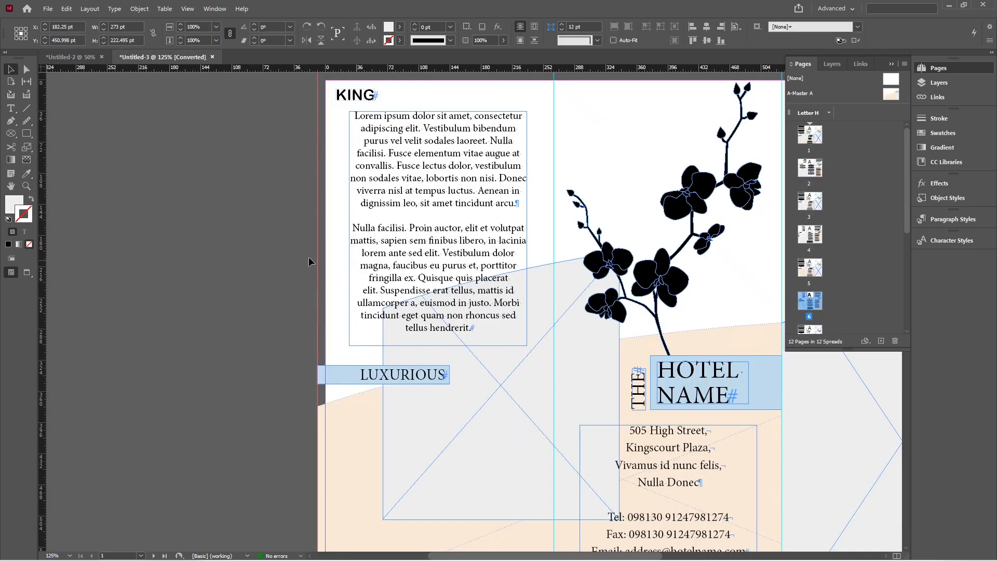
{"action": "scroll", "coordinate": [262, 264], "scroll_direction": "down", "scroll_amount": 2}
{"action": "left_click_drag", "start_coordinate": [584, 281], "coordinate": [529, 279]}
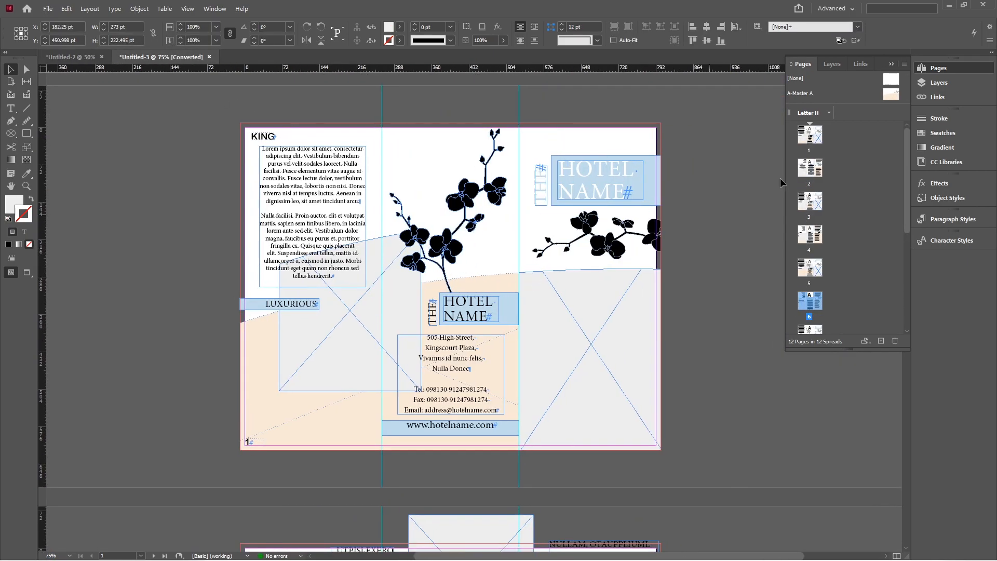
{"action": "double_click", "coordinate": [891, 94]}
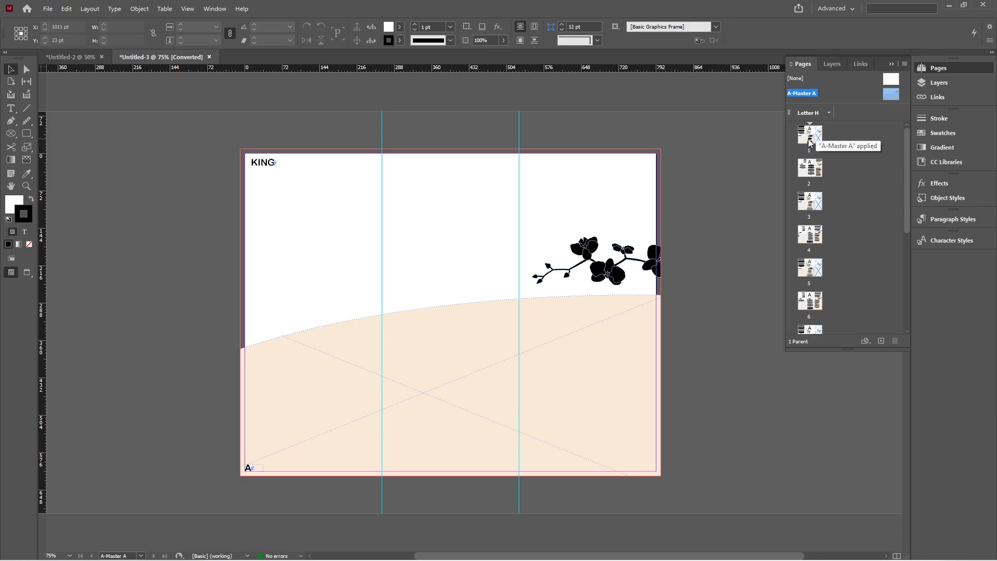
{"action": "left_click", "coordinate": [450, 312]}
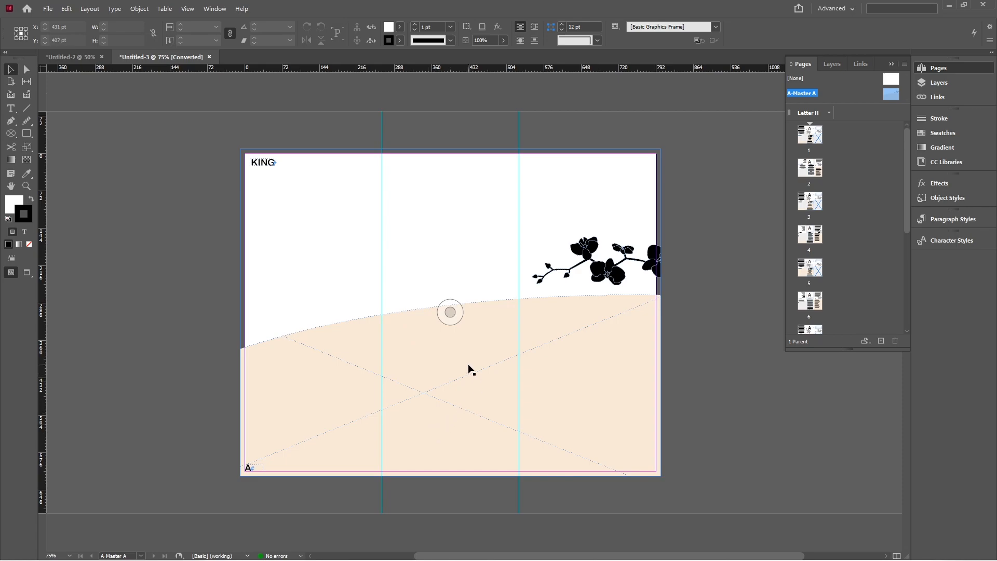
Create a one-page Letter parent with prefix B and name Parent, based on [None], in landscape orientation at 792 × 612 pt.
{"action": "right_click", "coordinate": [874, 94]}
{"action": "left_click", "coordinate": [859, 142]}
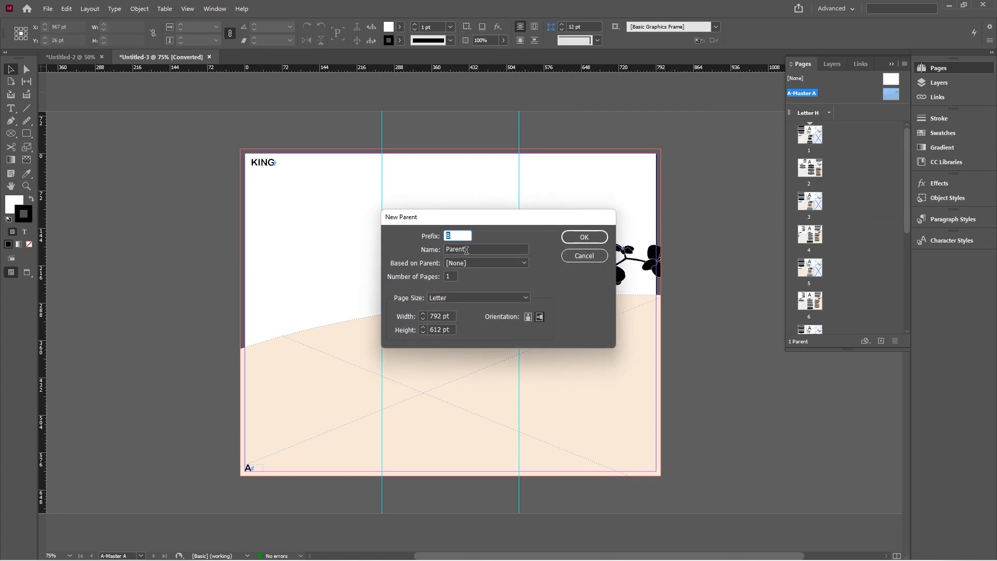
{"action": "left_click", "coordinate": [584, 237]}
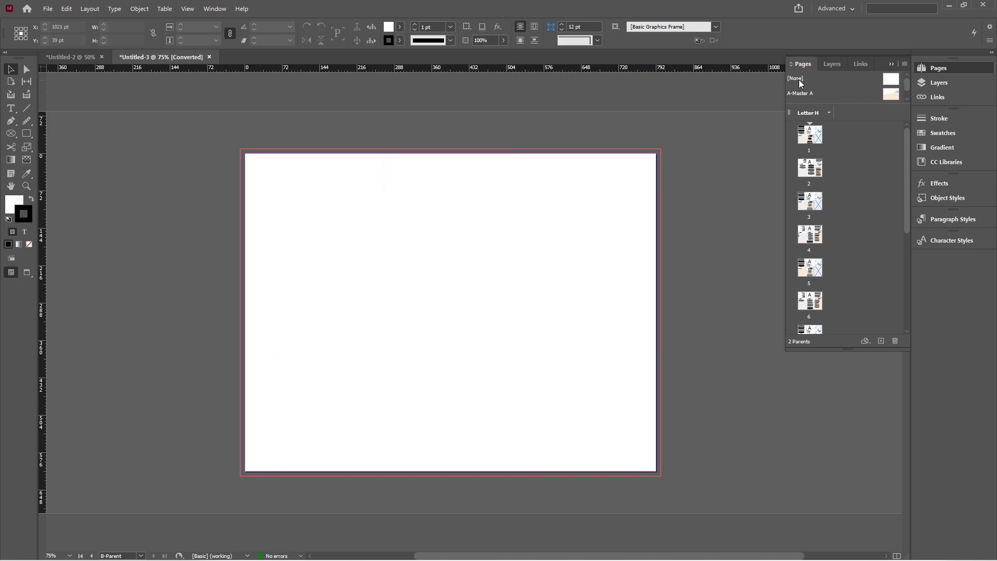
Copy all the objects from the A-Master A parent and paste them in place onto B-Parent.
{"action": "scroll", "coordinate": [814, 95], "scroll_direction": "down", "scroll_amount": 1}
{"action": "double_click", "coordinate": [893, 94]}
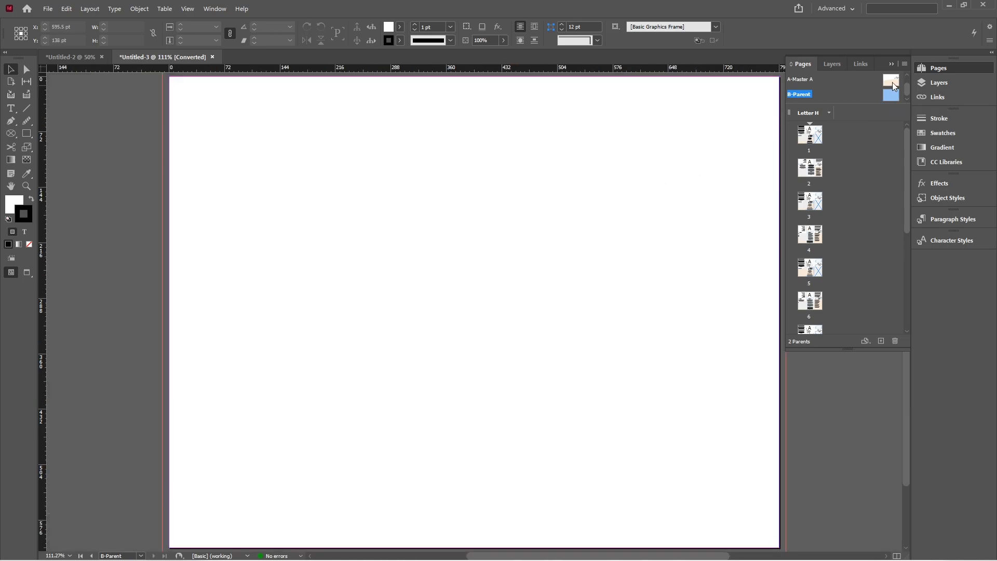
{"action": "double_click", "coordinate": [889, 79]}
{"action": "key", "text": "ctrl+a"}
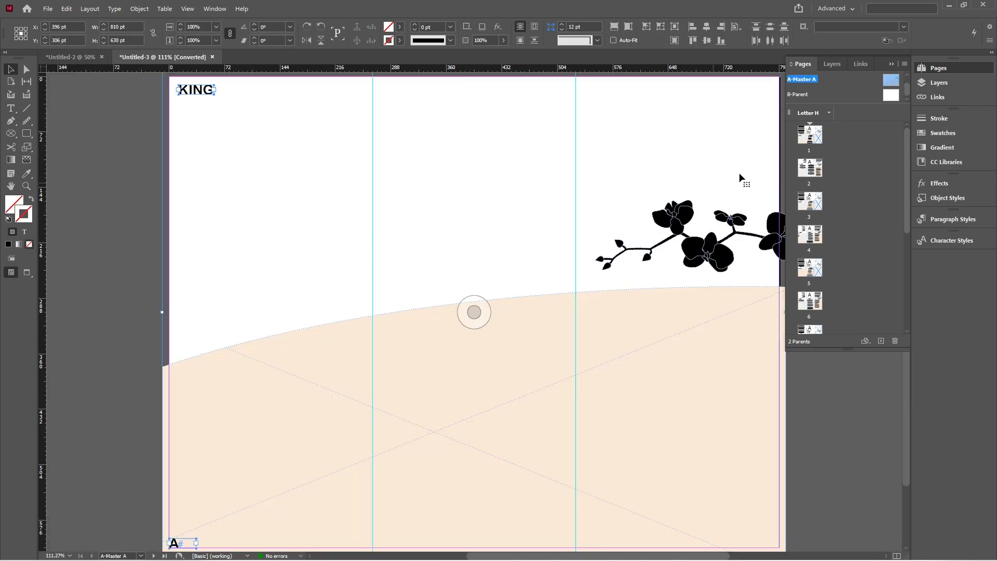
{"action": "double_click", "coordinate": [891, 95]}
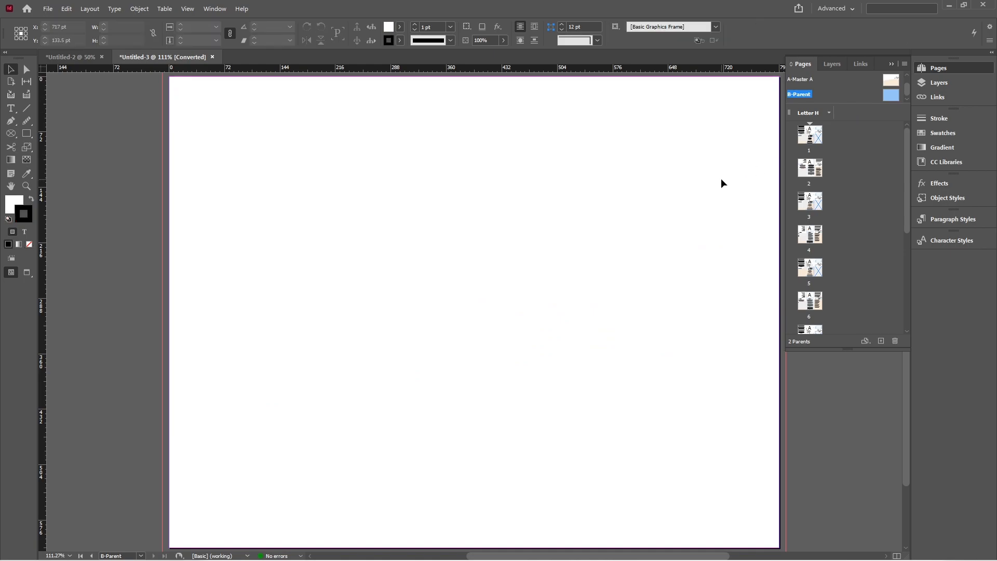
{"action": "key", "text": "ctrl+alt+shift+v"}
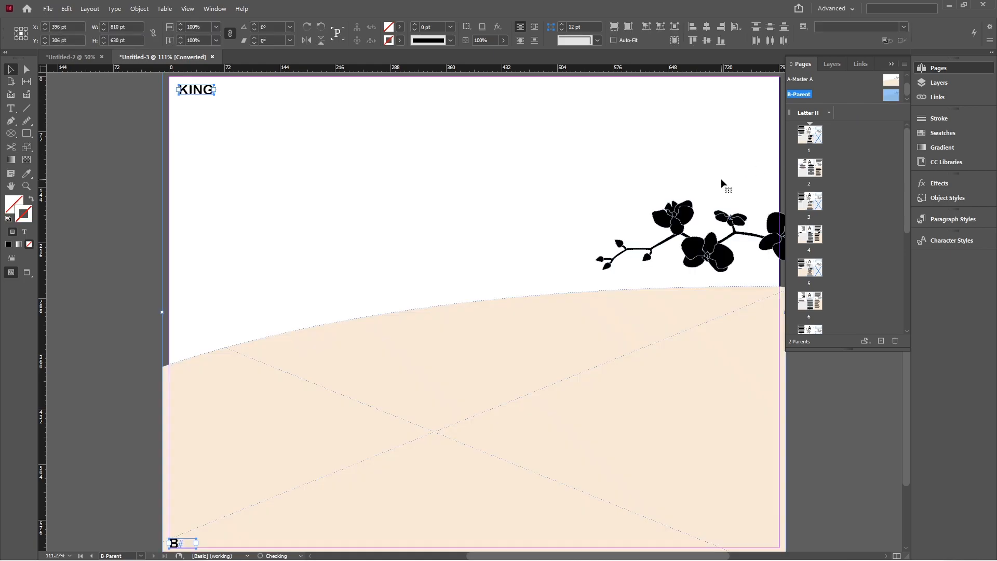
On B-Parent, rotate the background artwork 180° and flip the orchid branch horizontally so it mirrors its original direction.
{"action": "key", "text": "ctrl+1"}
{"action": "key", "text": "ctrl+minus"}
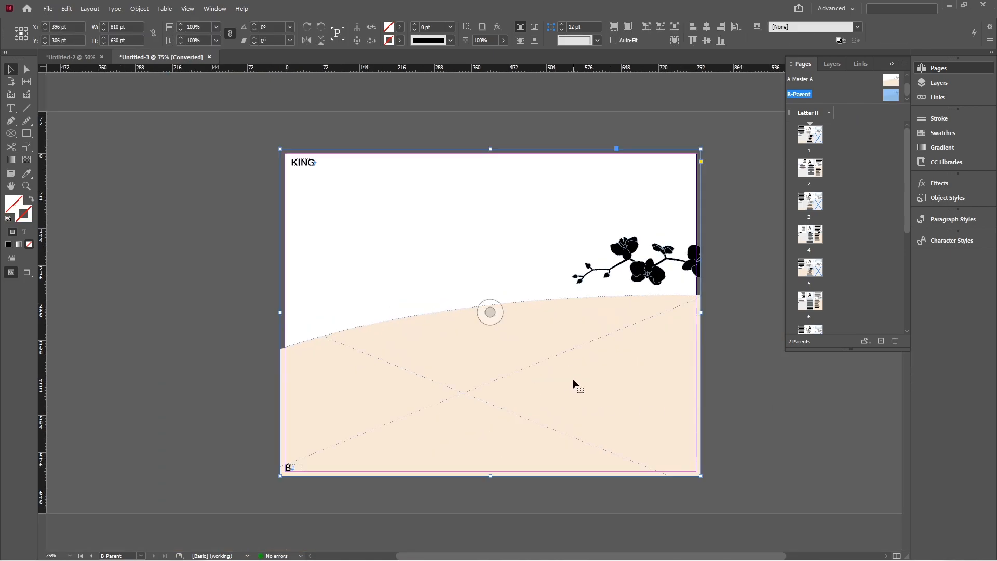
{"action": "left_click_drag", "start_coordinate": [703, 474], "coordinate": [436, 245]}
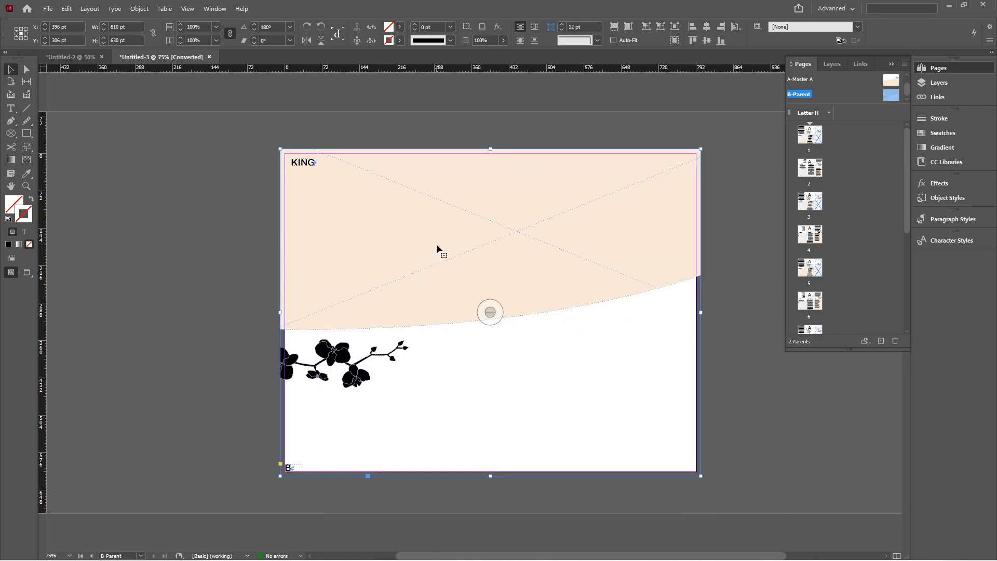
{"action": "left_click", "coordinate": [450, 494]}
{"action": "left_click", "coordinate": [360, 375]}
{"action": "left_click_drag", "start_coordinate": [413, 334], "coordinate": [273, 404]}
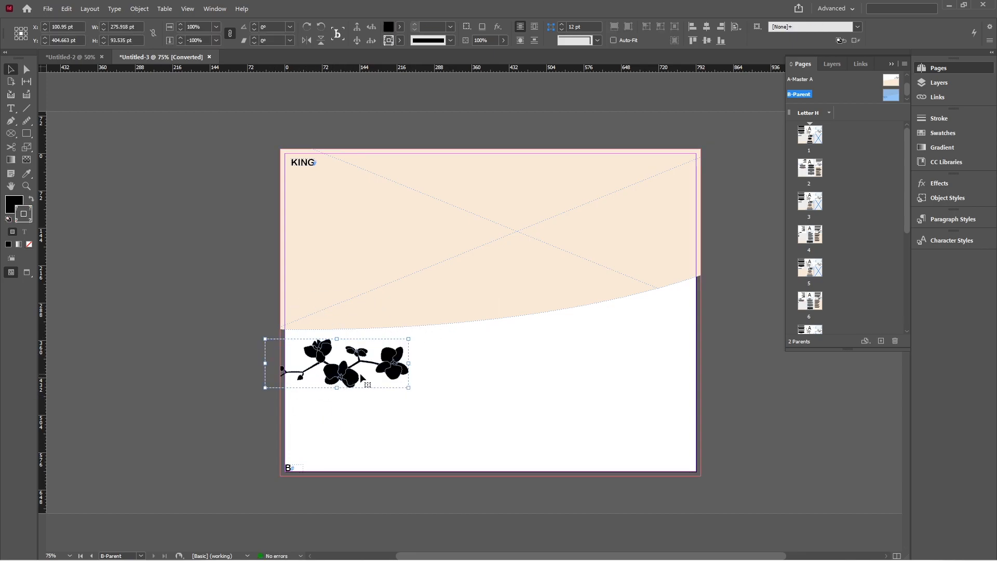
Deselect the artwork and apply the B-Parent parent to pages 2 and 4.
{"action": "left_click", "coordinate": [752, 265]}
{"action": "left_click_drag", "start_coordinate": [893, 96], "coordinate": [811, 166]}
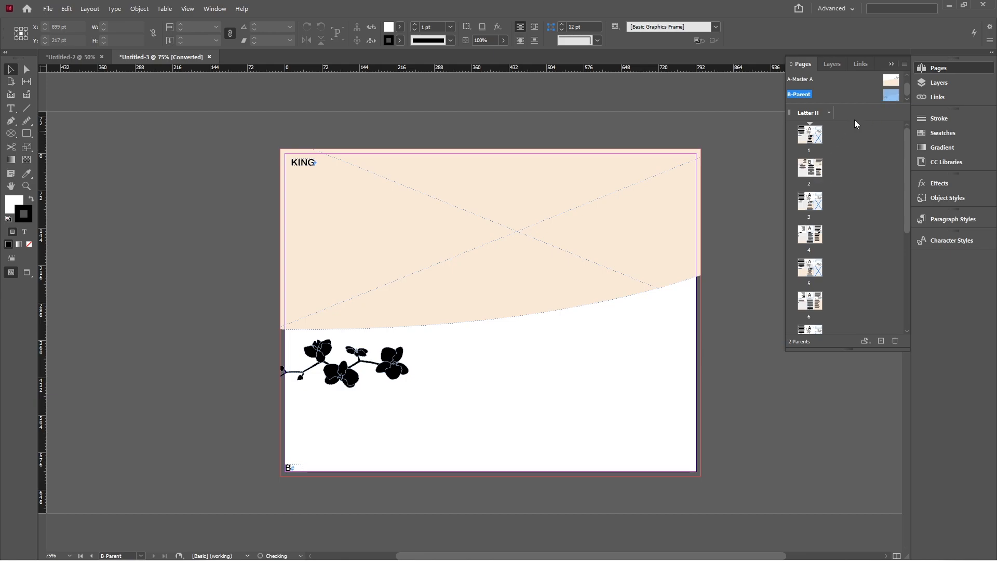
{"action": "left_click_drag", "start_coordinate": [890, 95], "coordinate": [809, 234]}
Open pages 2 and 4 and move the grey image frames and the small text frame away from the orchid branch.
{"action": "double_click", "coordinate": [814, 173]}
{"action": "left_click_drag", "start_coordinate": [421, 395], "coordinate": [597, 285]}
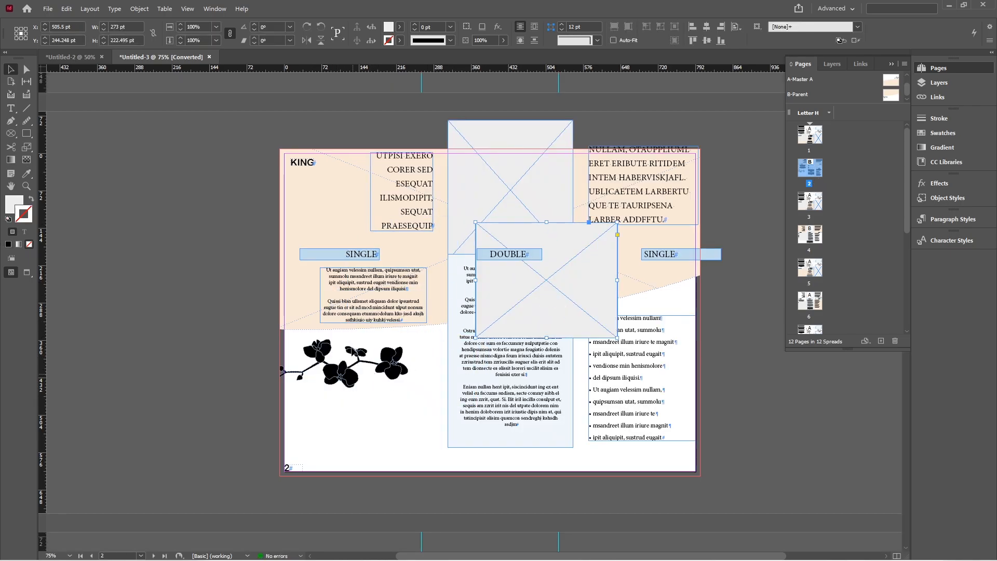
{"action": "double_click", "coordinate": [802, 242]}
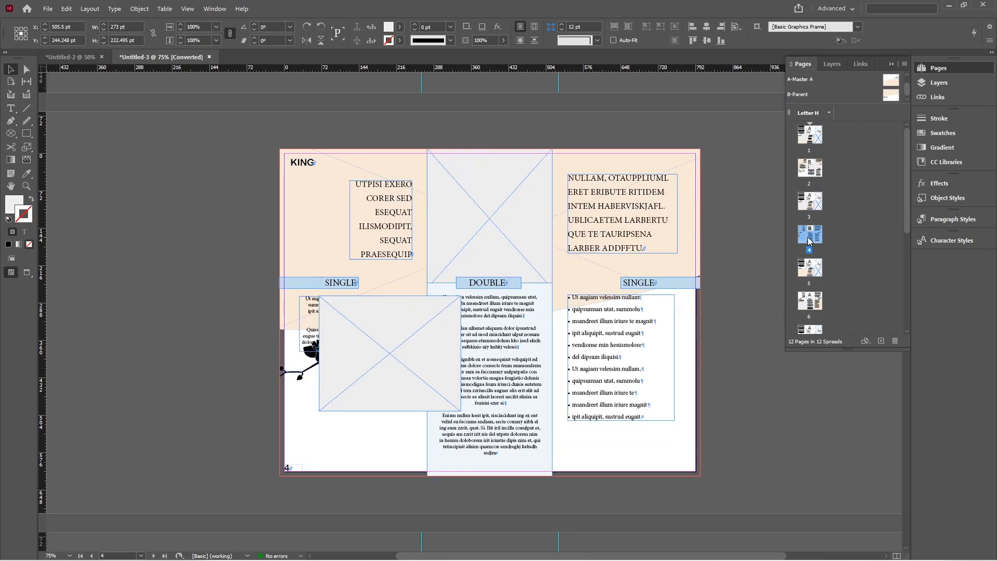
{"action": "left_click_drag", "start_coordinate": [370, 327], "coordinate": [410, 280]}
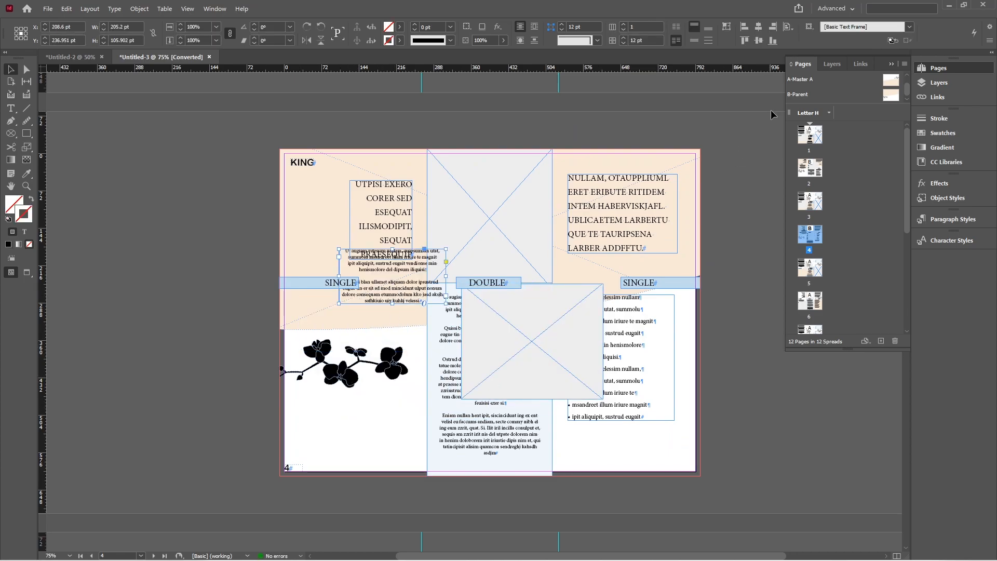